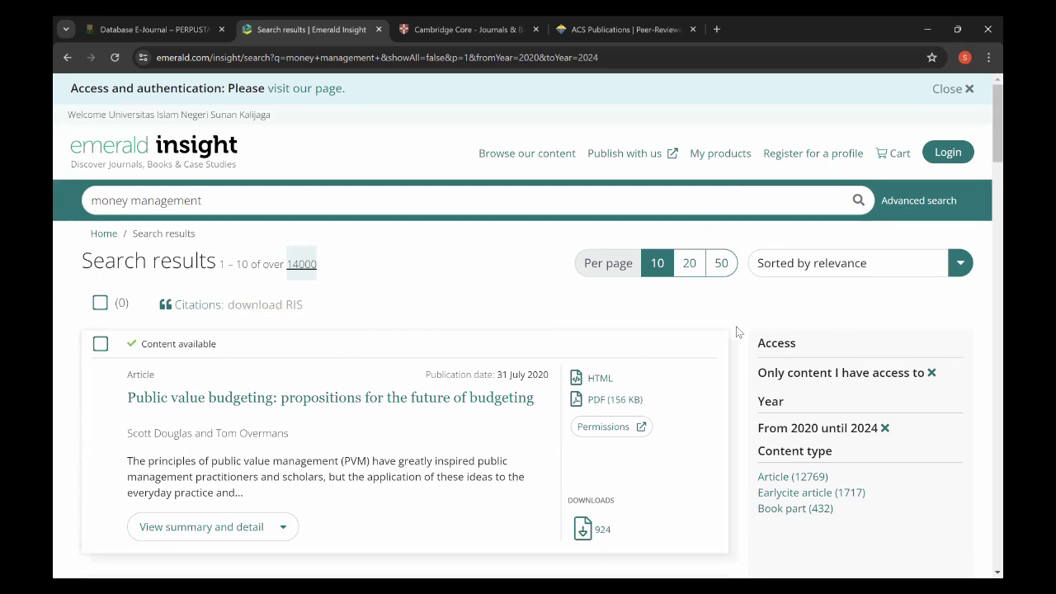
- Examine the money management search results, including access labels, titles, publication dates and download counts
scroll(737, 331, "down", 2)
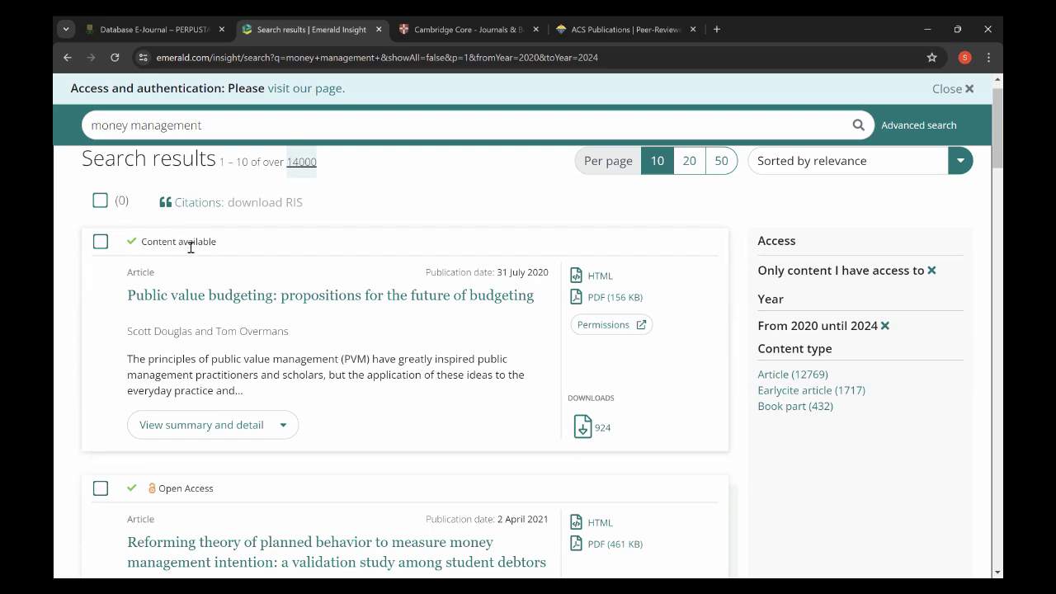
scroll(194, 255, "down", 2)
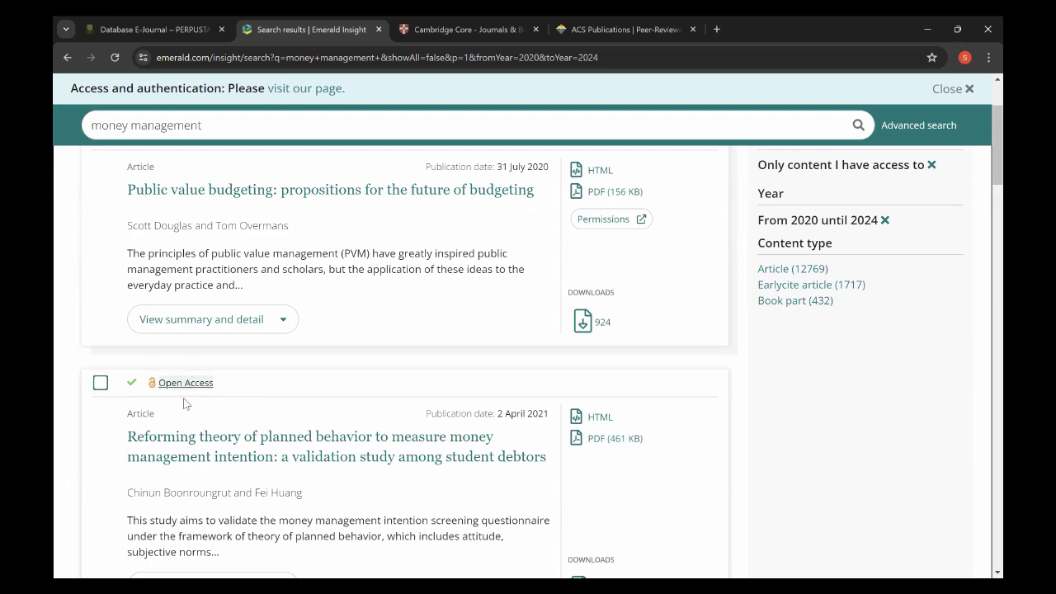
scroll(183, 398, "down", 2)
scroll(206, 396, "down", 5)
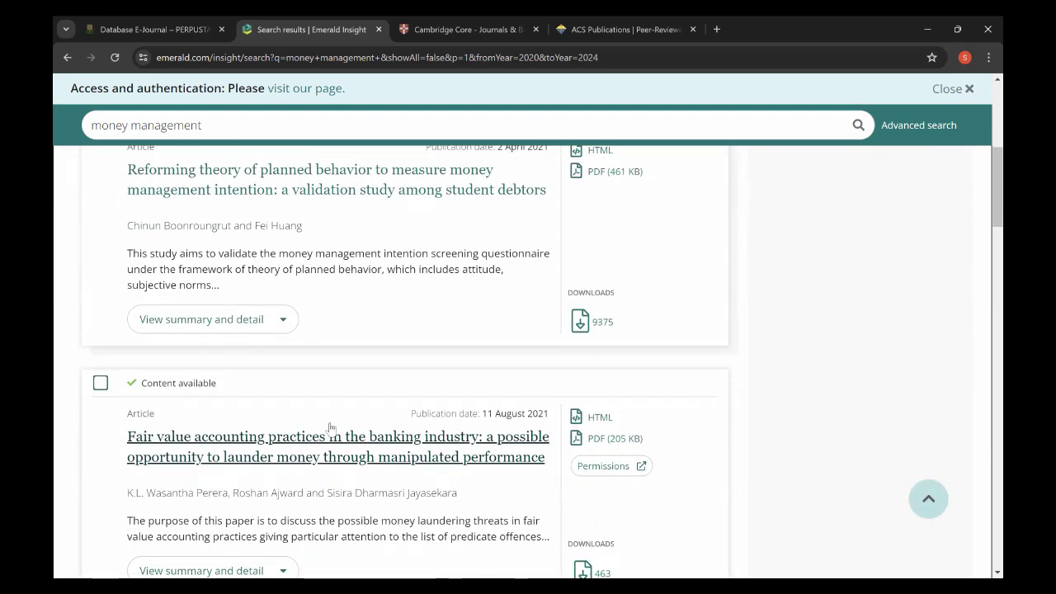
scroll(329, 427, "down", 2)
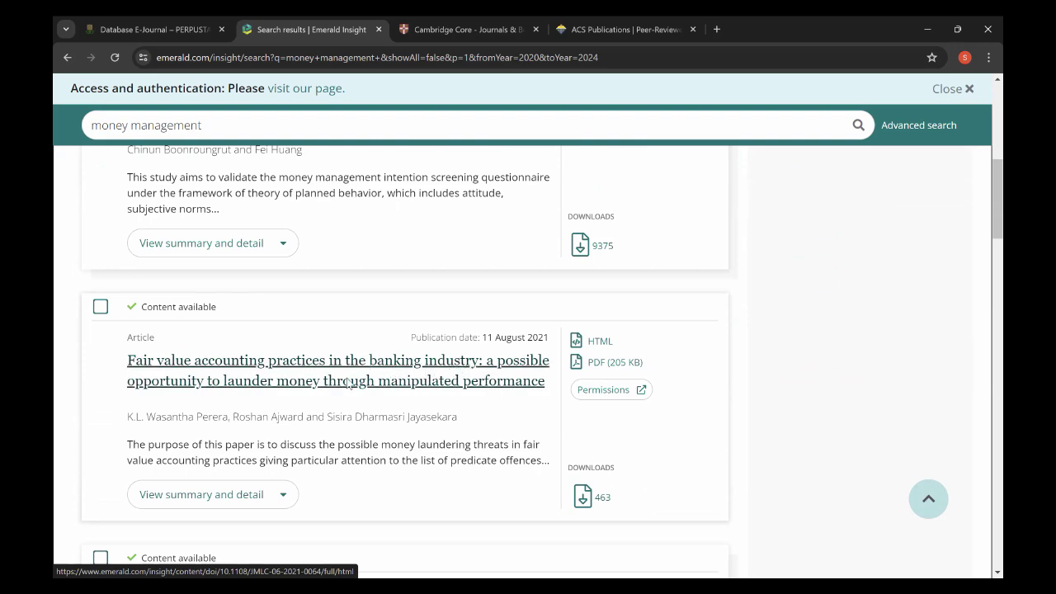
scroll(350, 382, "down", 1)
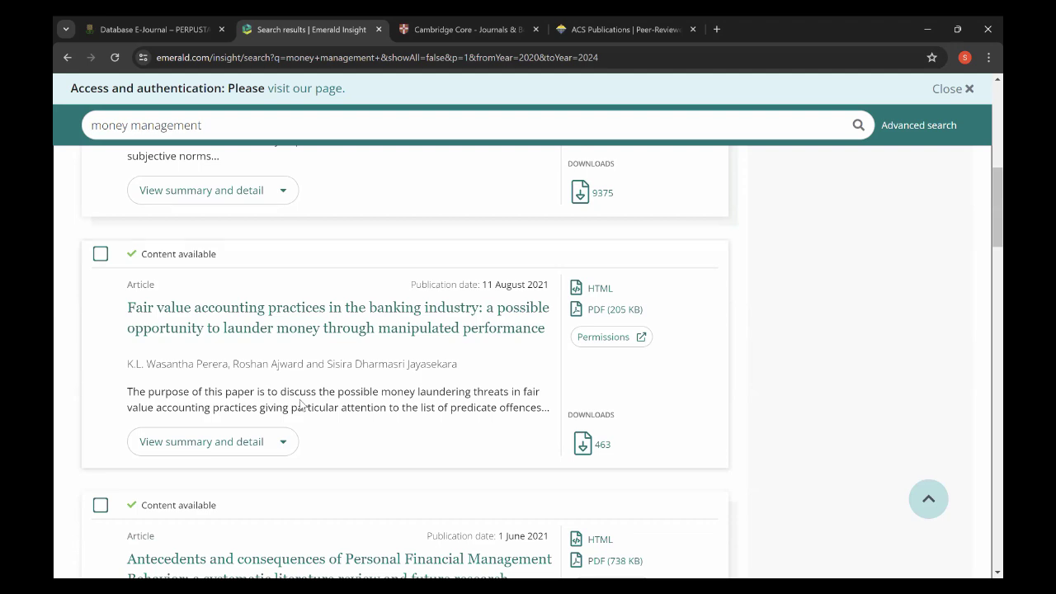
scroll(302, 405, "down", 1)
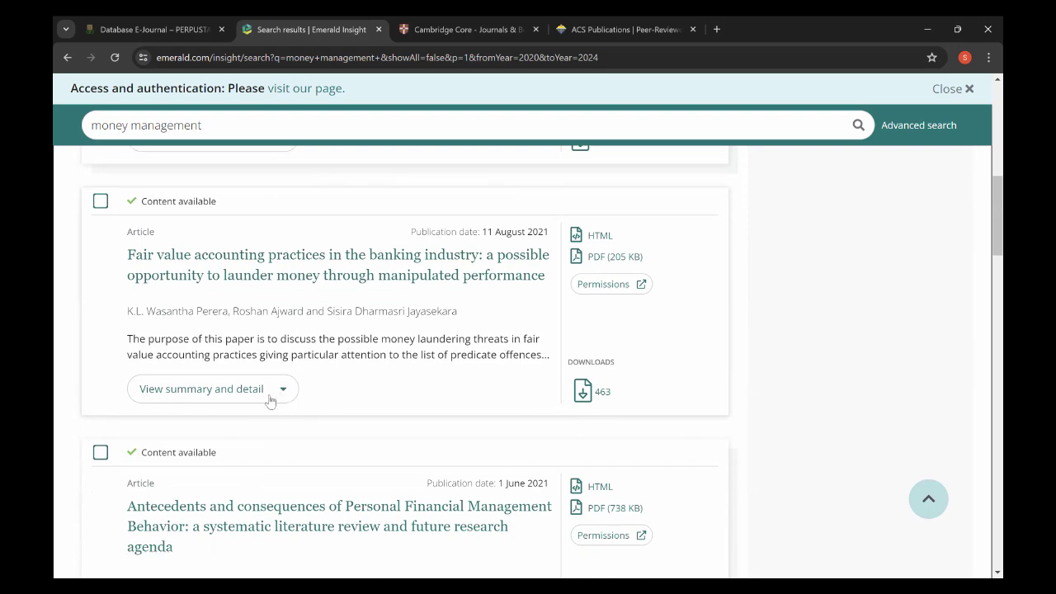
- Expand the summary and detail of the "Fair value accounting practices in the banking industry" result, read its full abstract, and collapse it
left_click(213, 393)
scroll(108, 382, "down", 2)
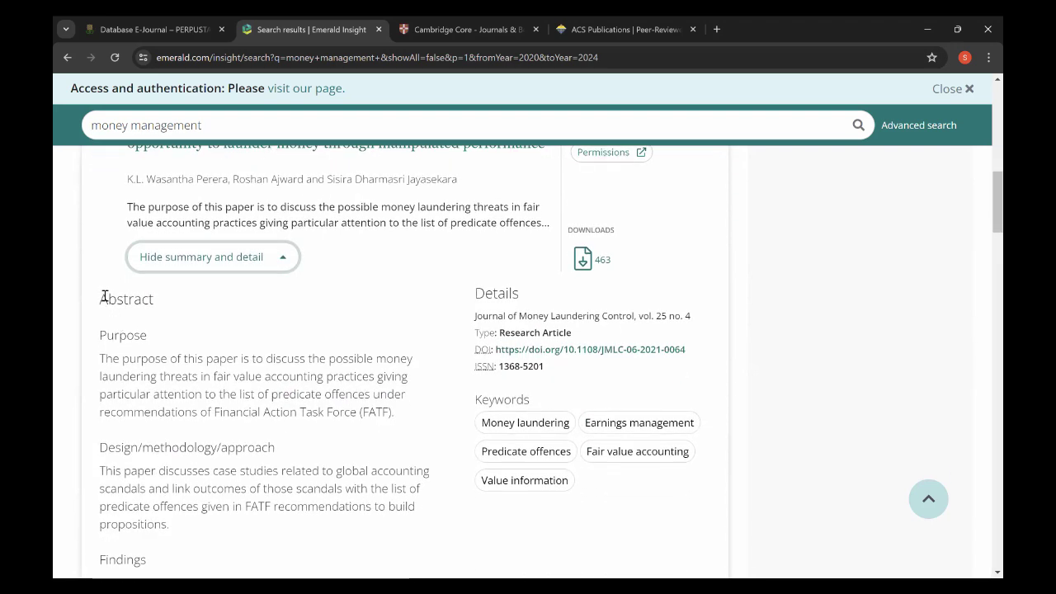
scroll(111, 294, "down", 1)
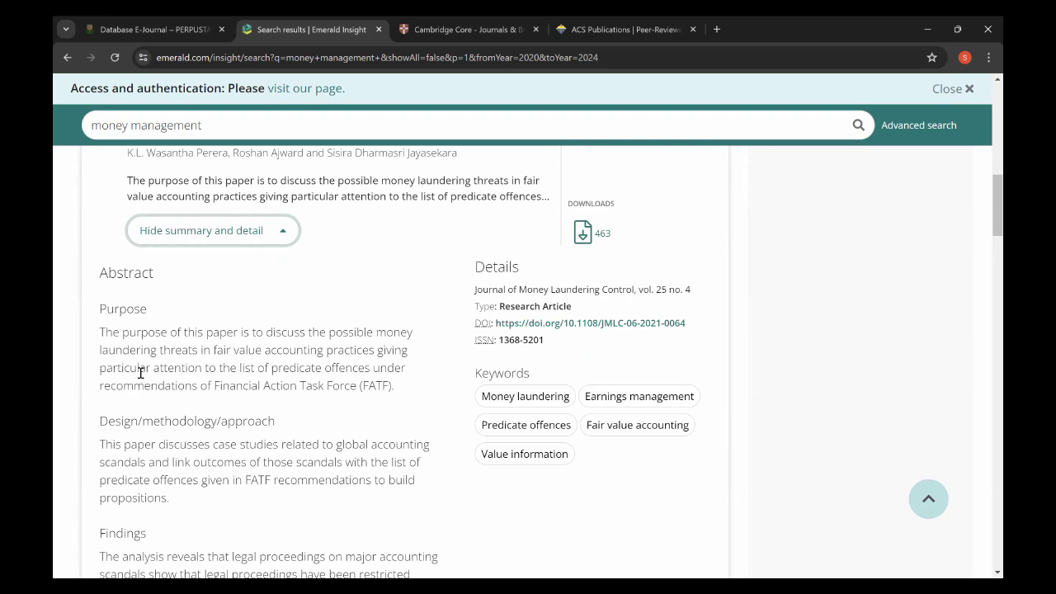
scroll(165, 371, "down", 2)
scroll(199, 399, "down", 3)
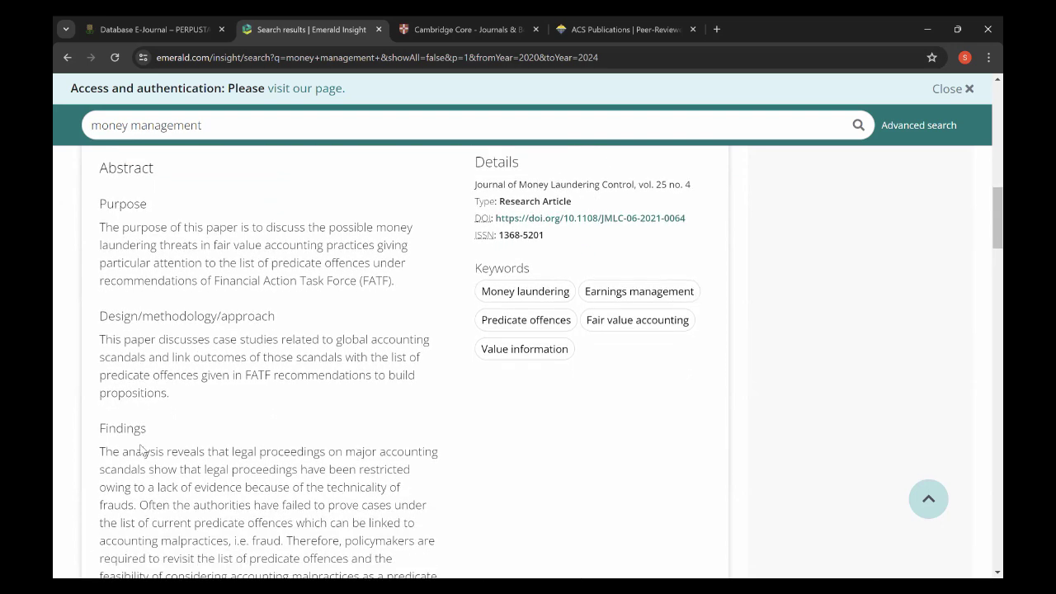
scroll(161, 424, "down", 6)
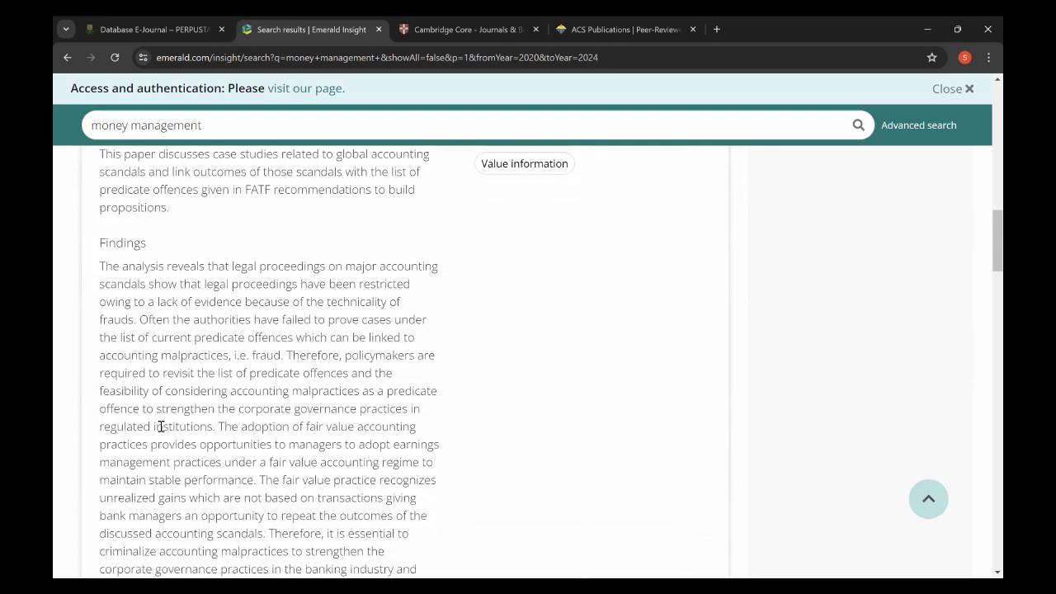
scroll(137, 293, "down", 3)
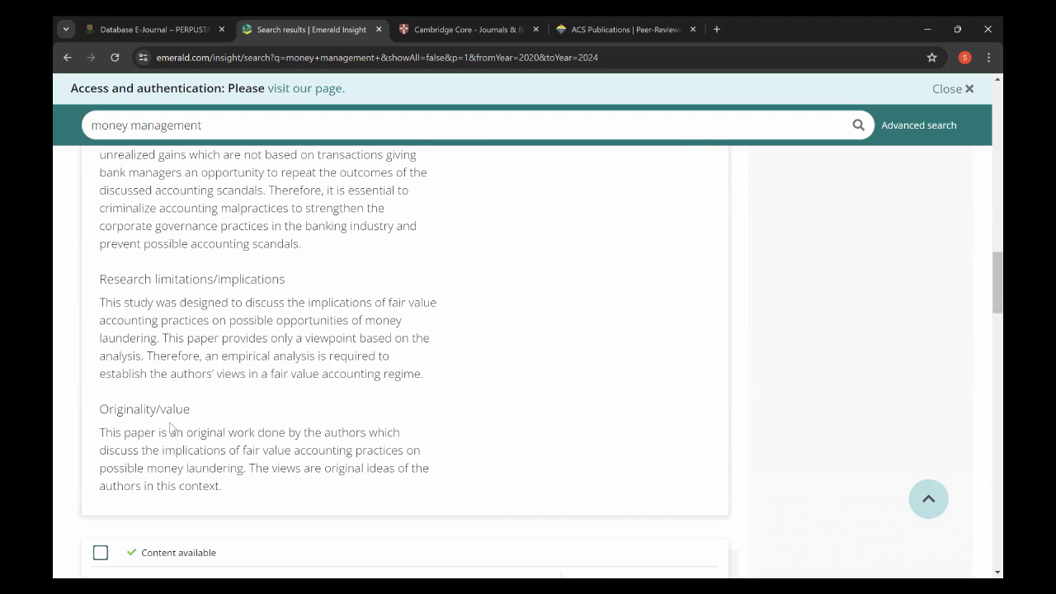
scroll(299, 288, "up", 1)
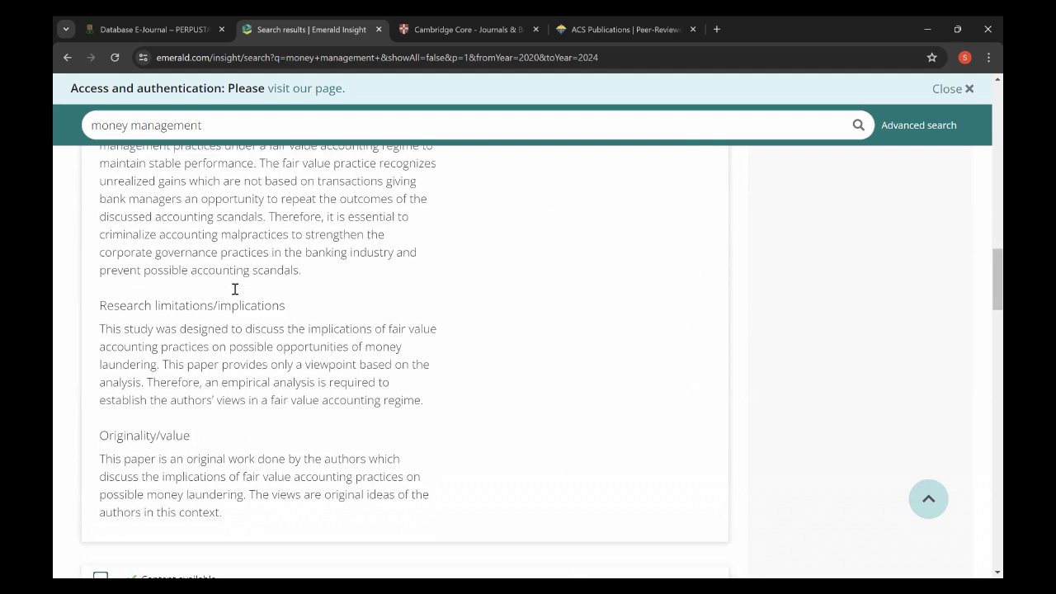
scroll(233, 339, "up", 8)
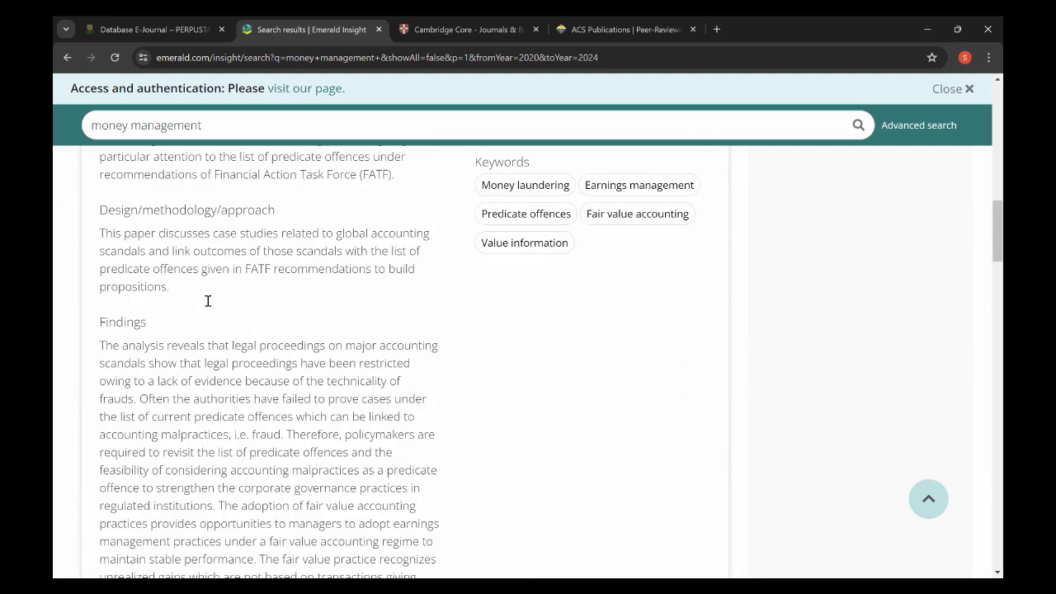
scroll(208, 306, "up", 3)
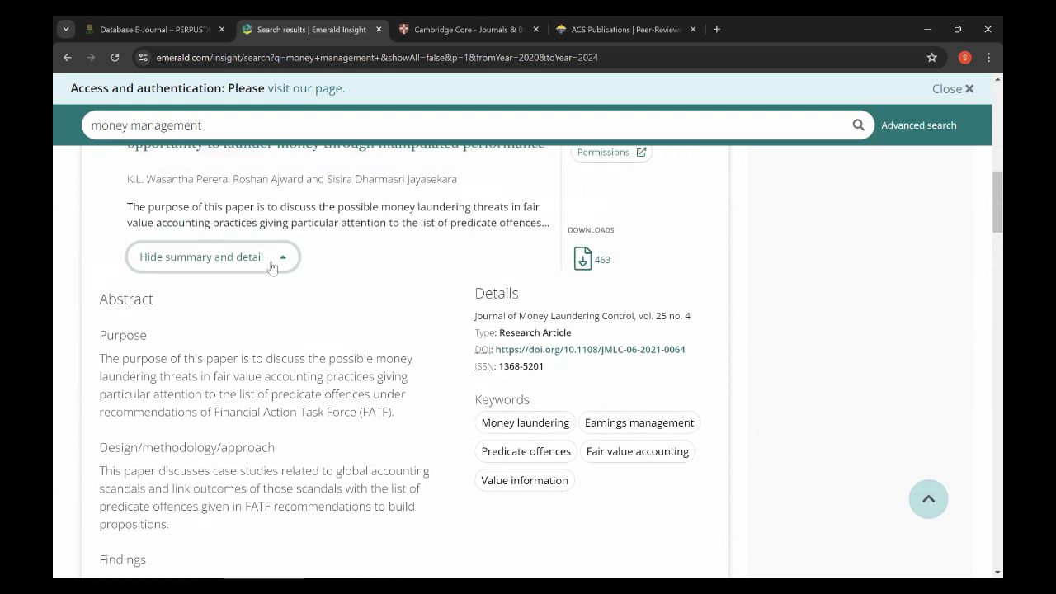
left_click(272, 263)
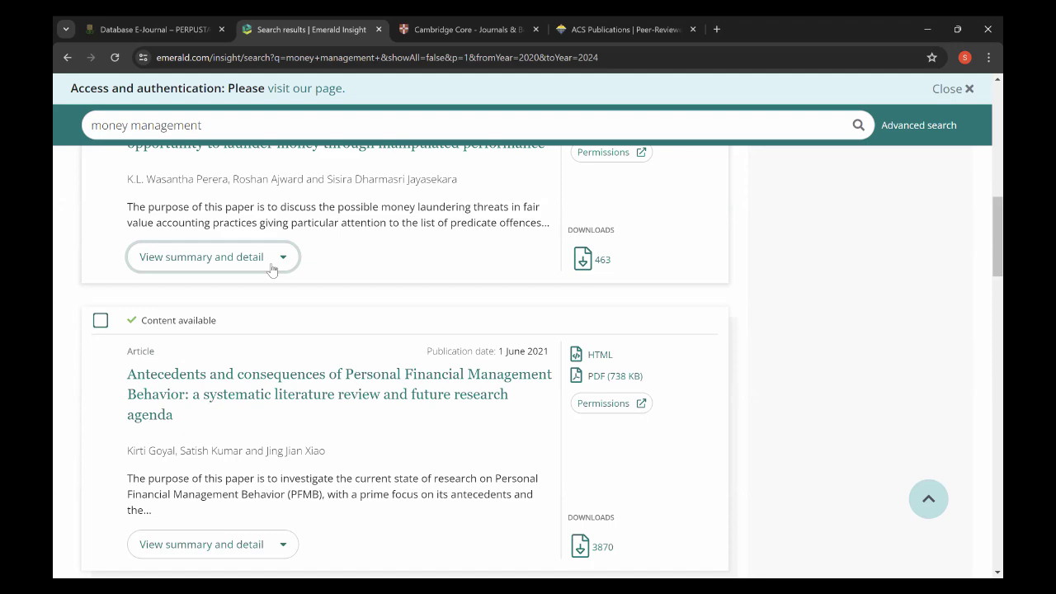
- Open the full article "Fair value accounting practices in the banking industry" and highlight its title
scroll(269, 266, "up", 1)
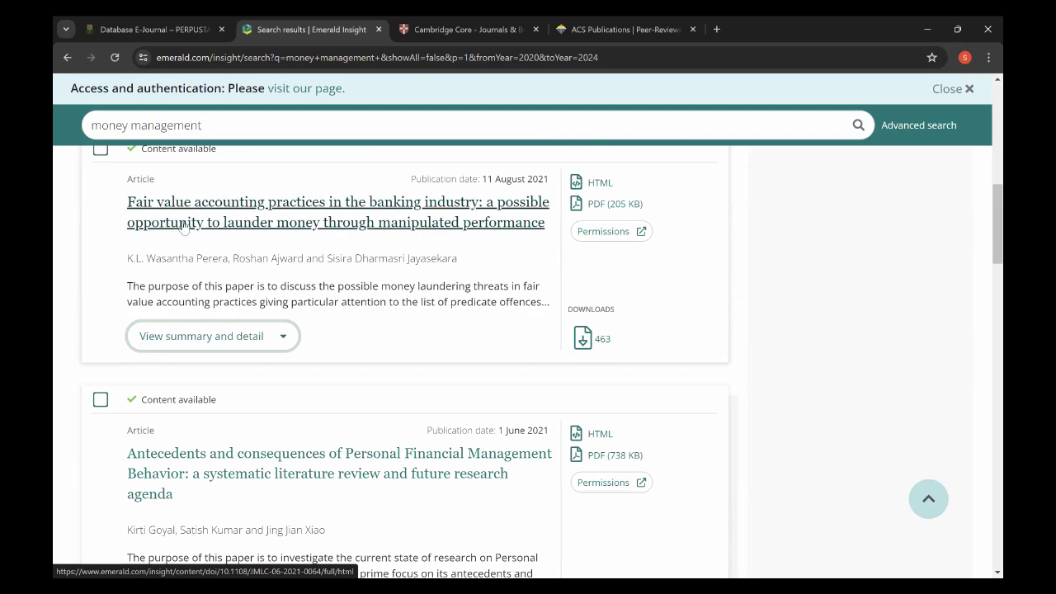
left_click(190, 205)
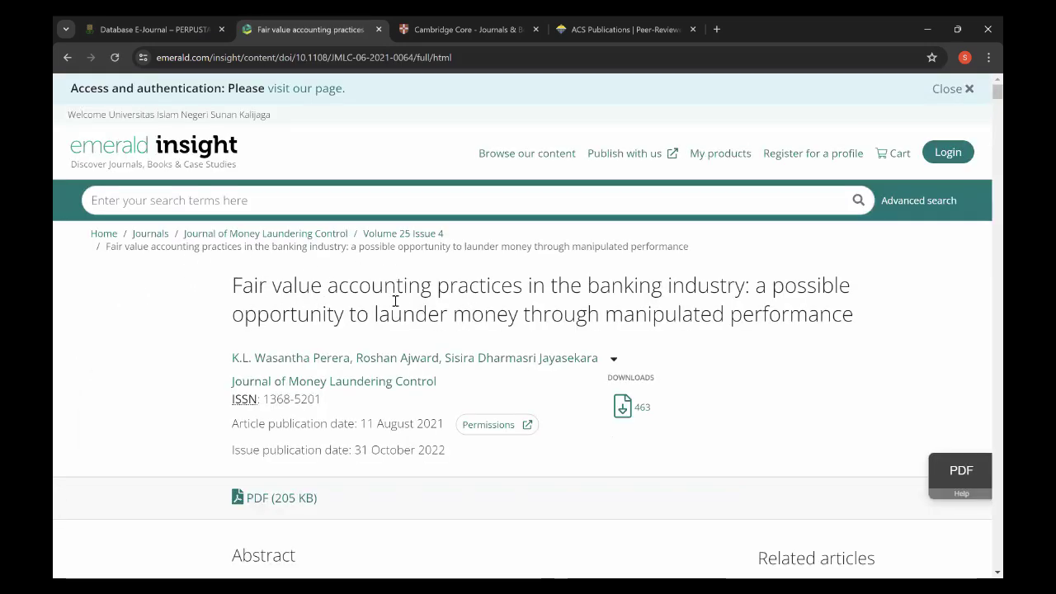
left_click_drag(232, 284, 871, 318)
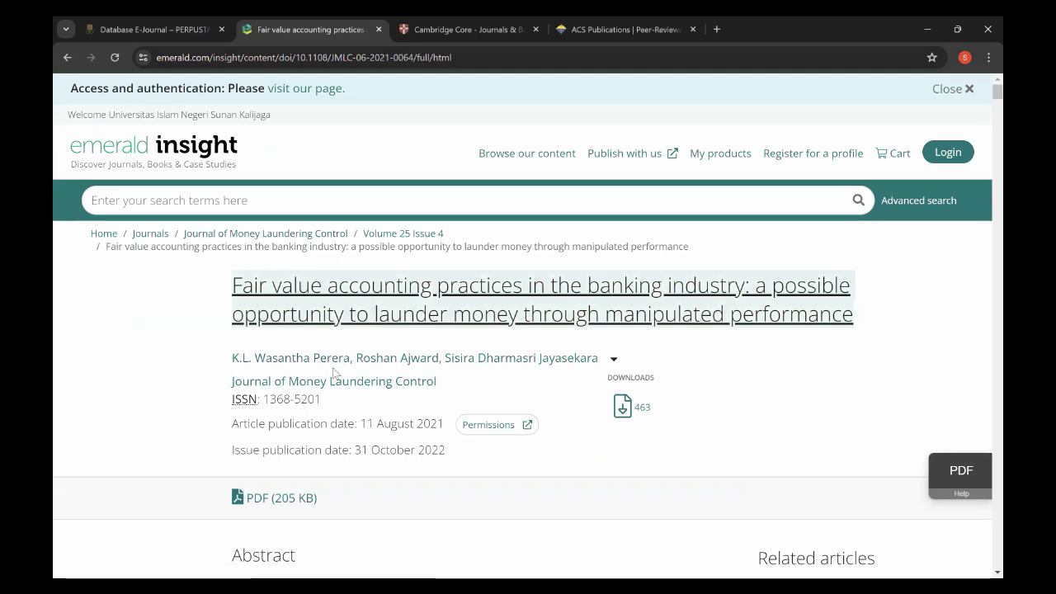
- Show the authors' affiliations on the article page, read them, and hide them again
scroll(605, 360, "down", 1)
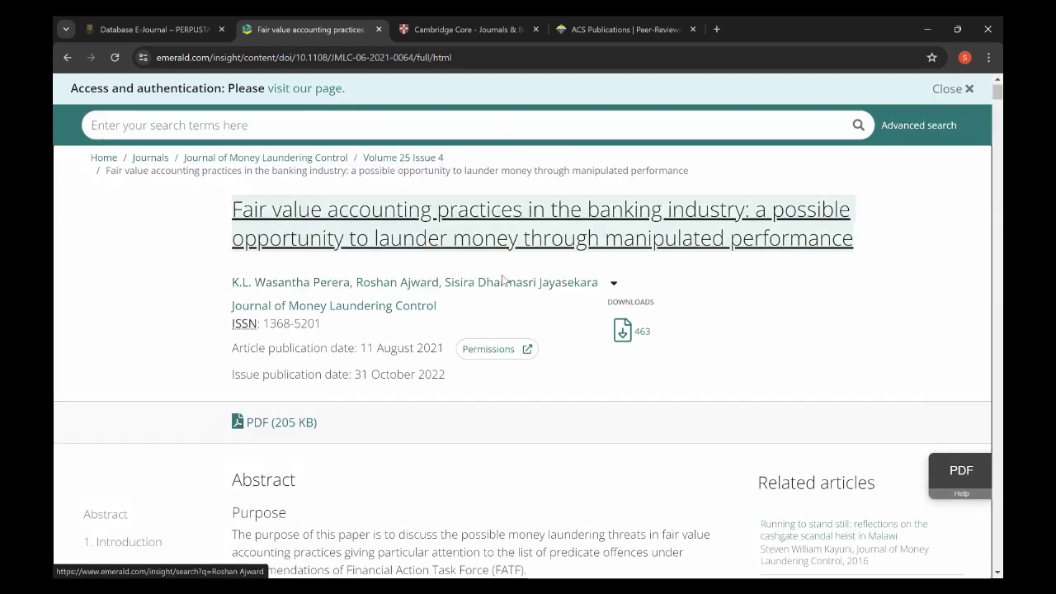
left_click(614, 284)
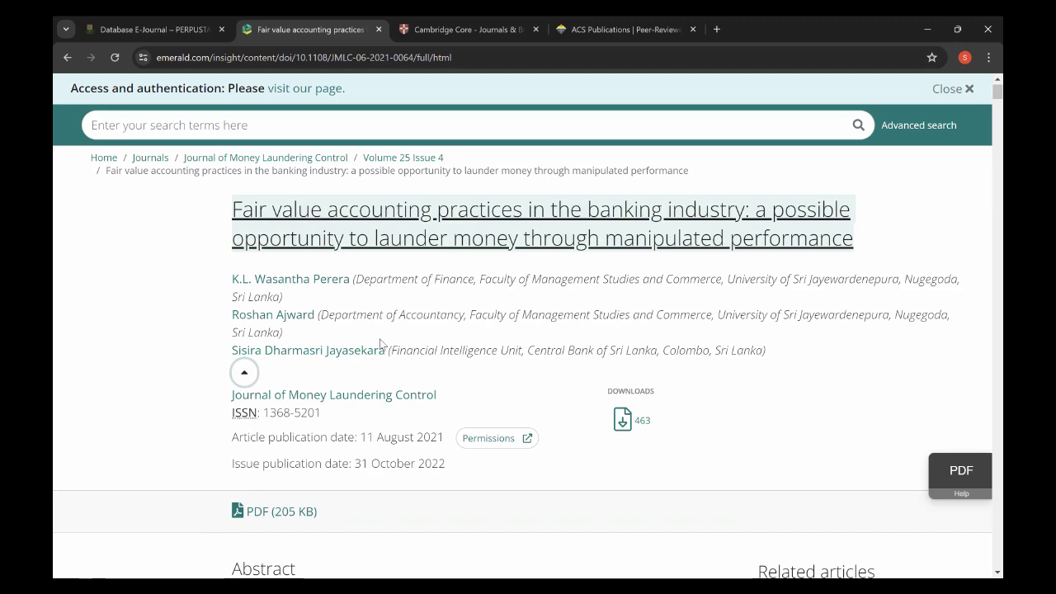
left_click(244, 373)
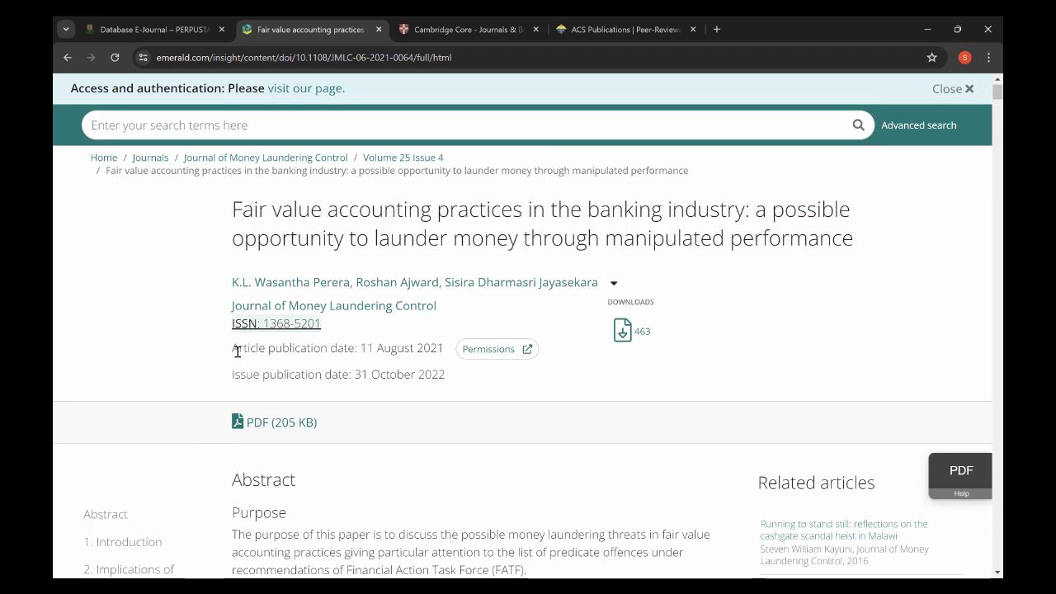
- Highlight the article publication date and the issue publication date, and clear the selection
left_click_drag(301, 346, 444, 347)
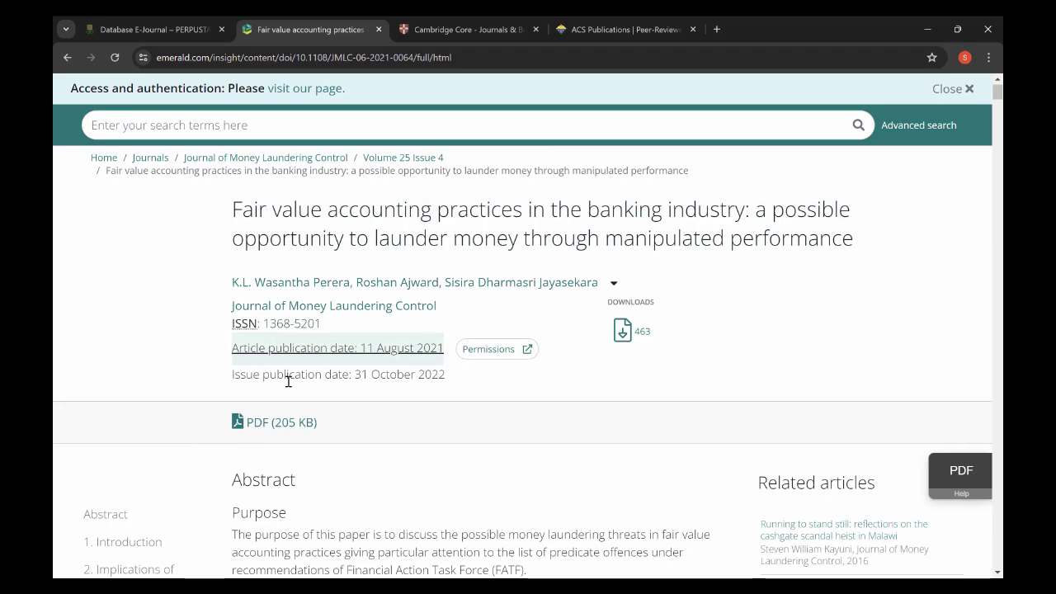
left_click(233, 391)
left_click_drag(231, 382, 446, 374)
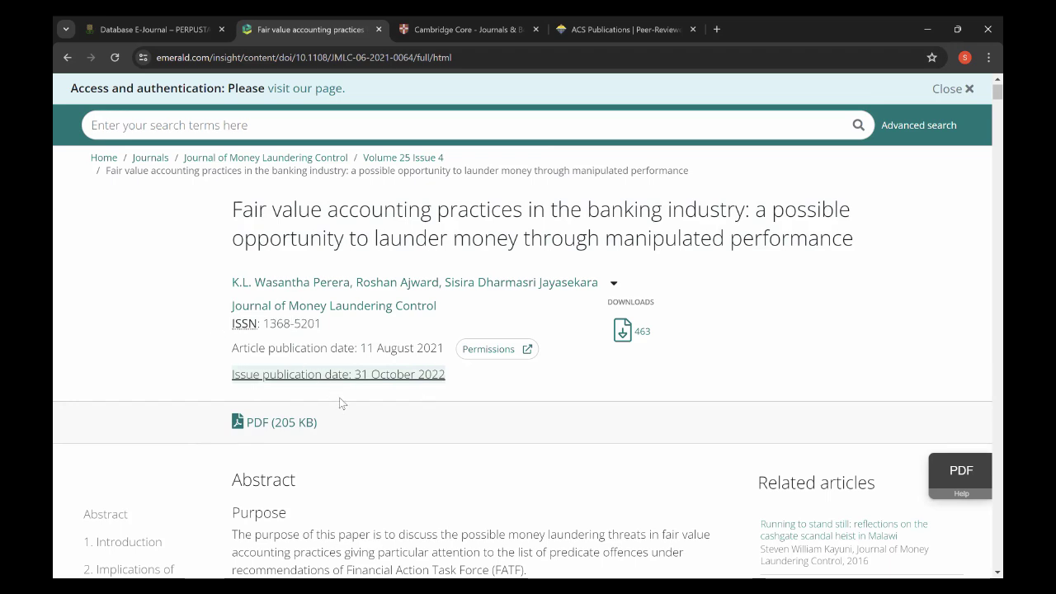
left_click(367, 383)
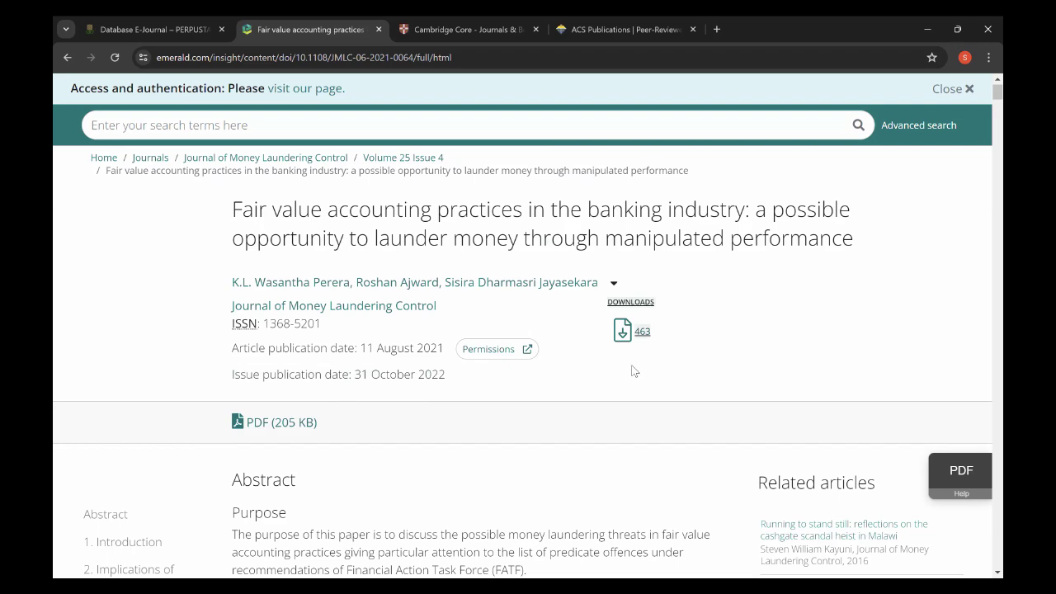
- View the article's permissions page on CCC Marketplace and close that page
mouse_move(639, 345)
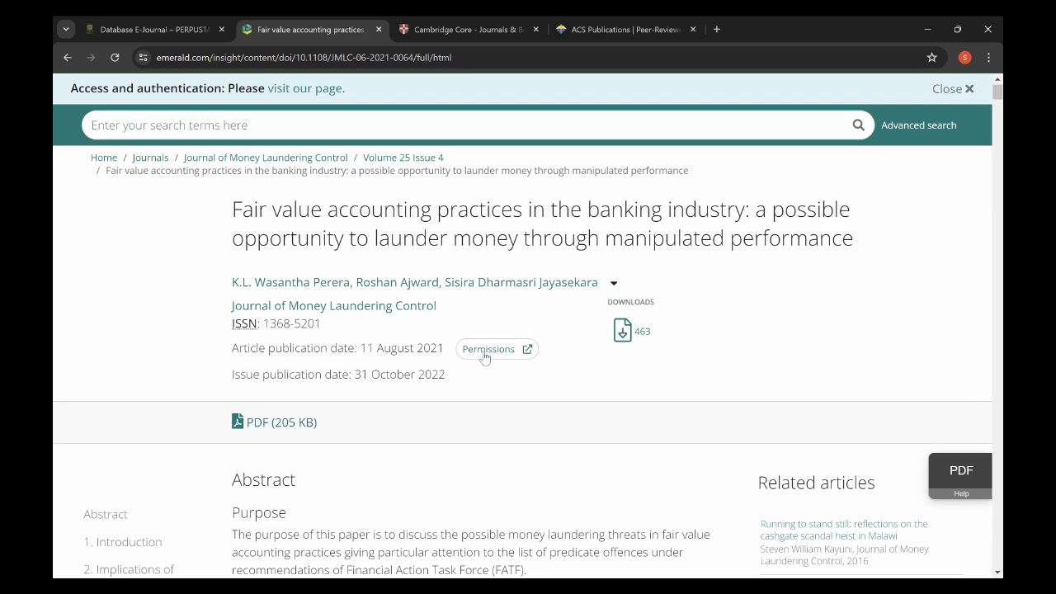
left_click(640, 274)
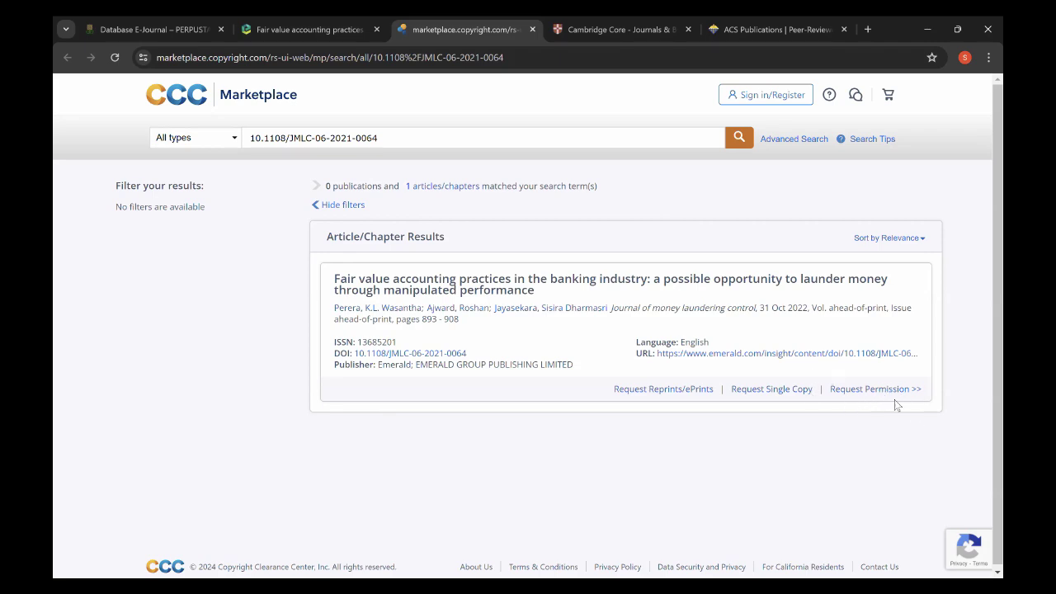
left_click(532, 29)
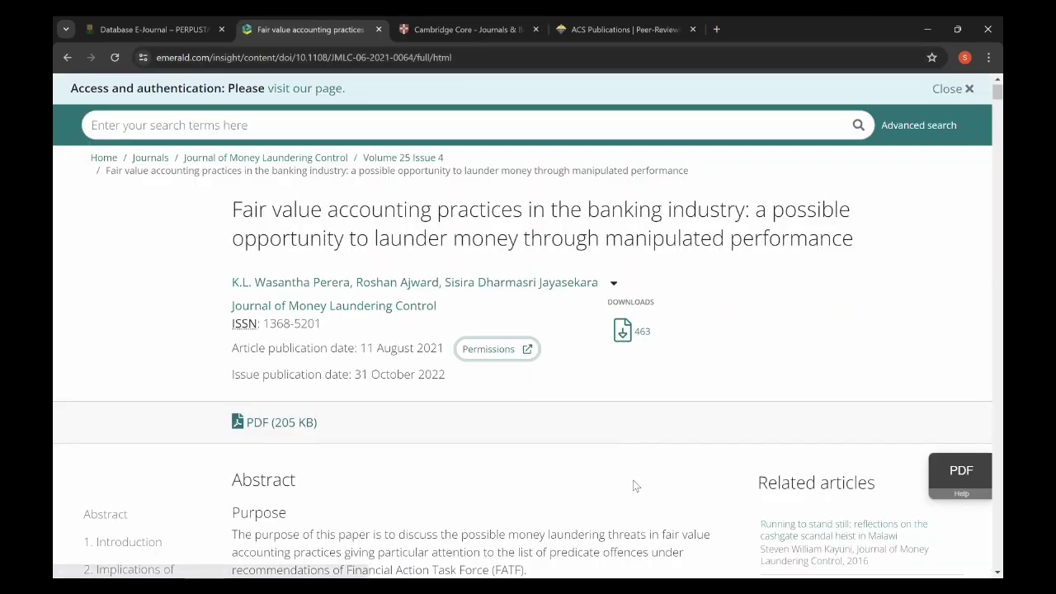
- Download the article's 205 KB PDF from its viewer and close the PDF tab
scroll(175, 372, "down", 2)
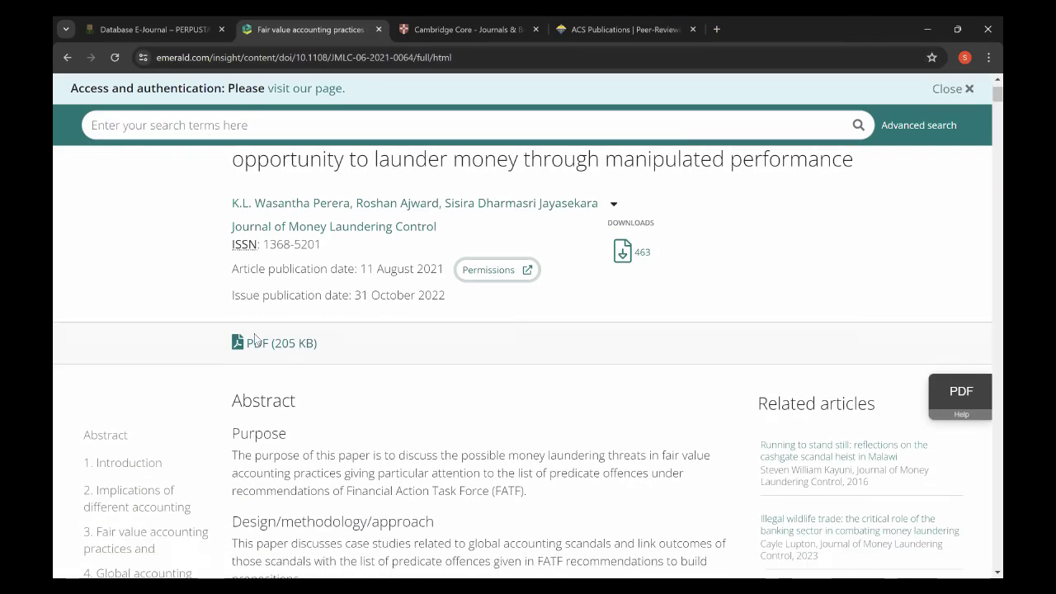
left_click(270, 344)
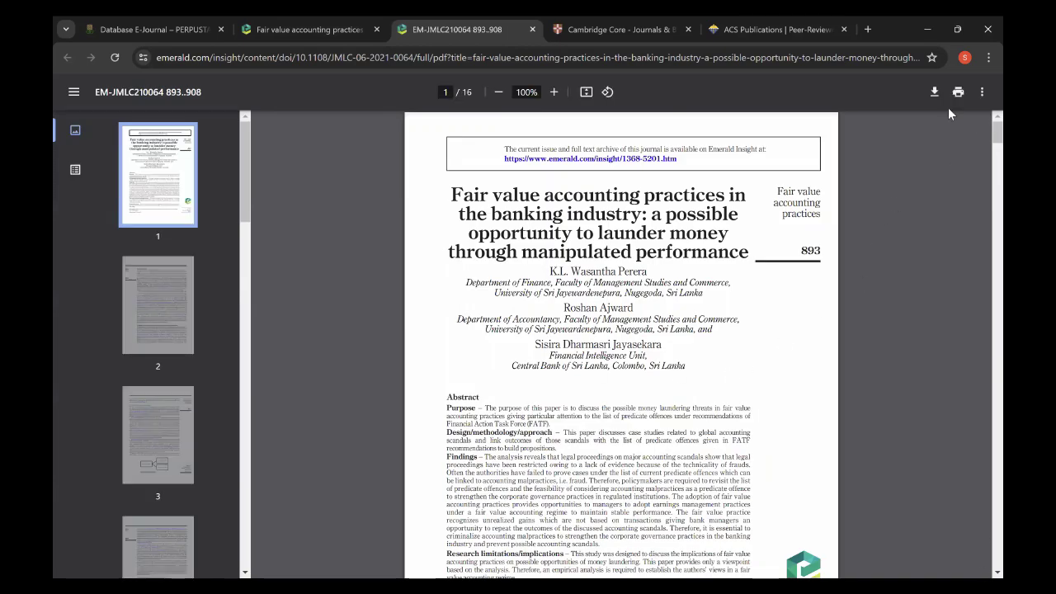
left_click(934, 93)
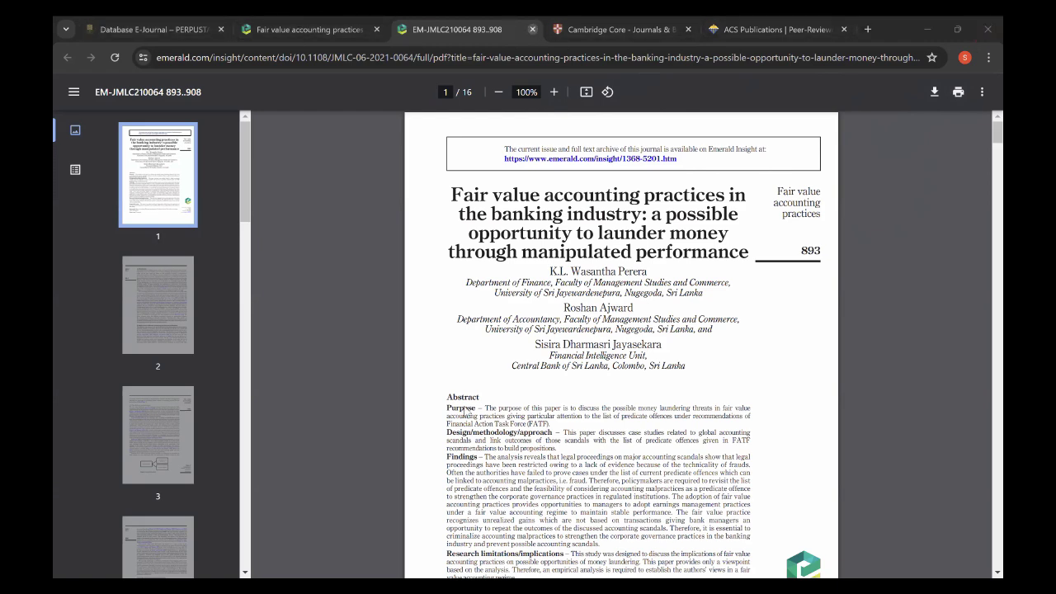
key("ctrl+w")
- Read the article's abstract, highlighting its opening headings and the start of the Purpose paragraph, and clear the selection
scroll(330, 273, "down", 2)
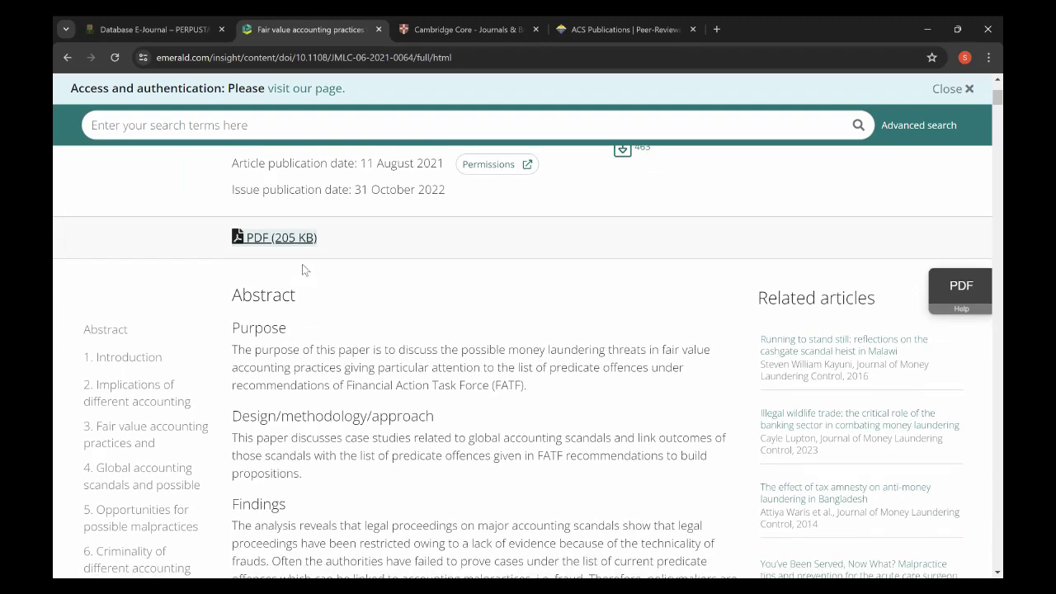
scroll(280, 272, "down", 1)
scroll(328, 257, "down", 1)
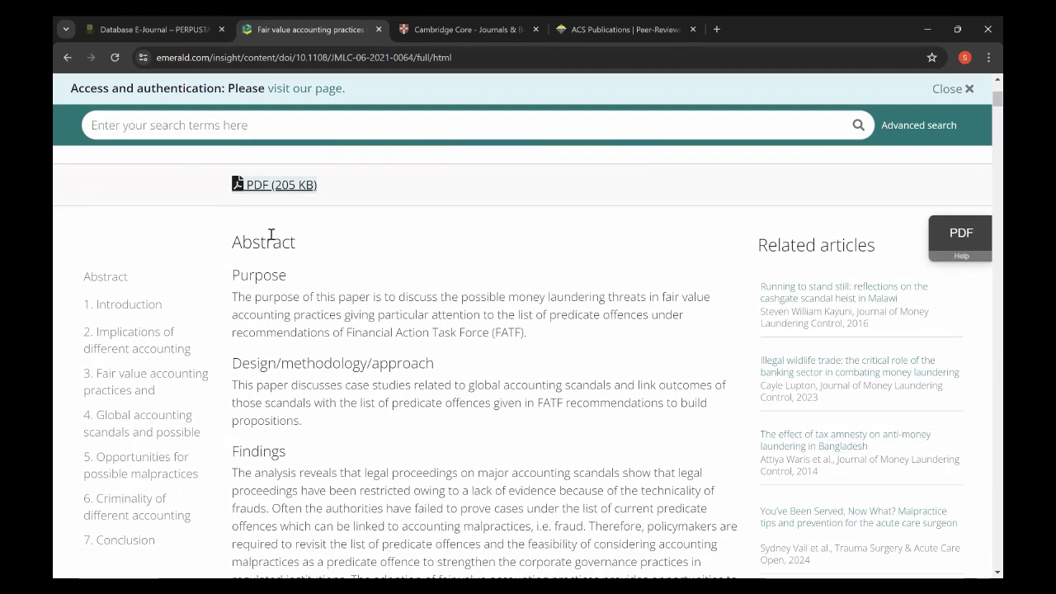
left_click_drag(235, 243, 296, 242)
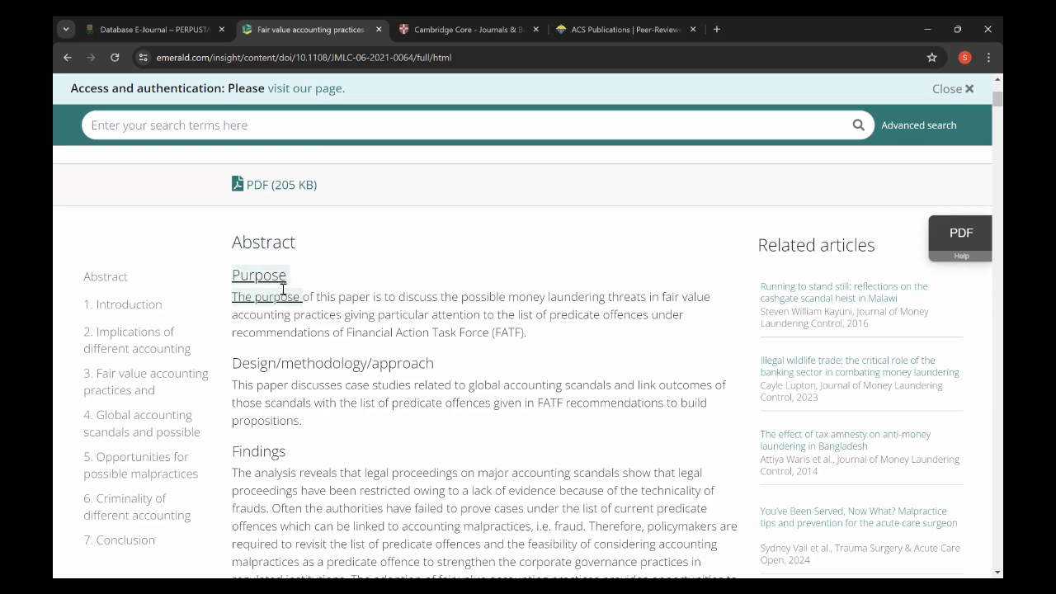
left_click(487, 340)
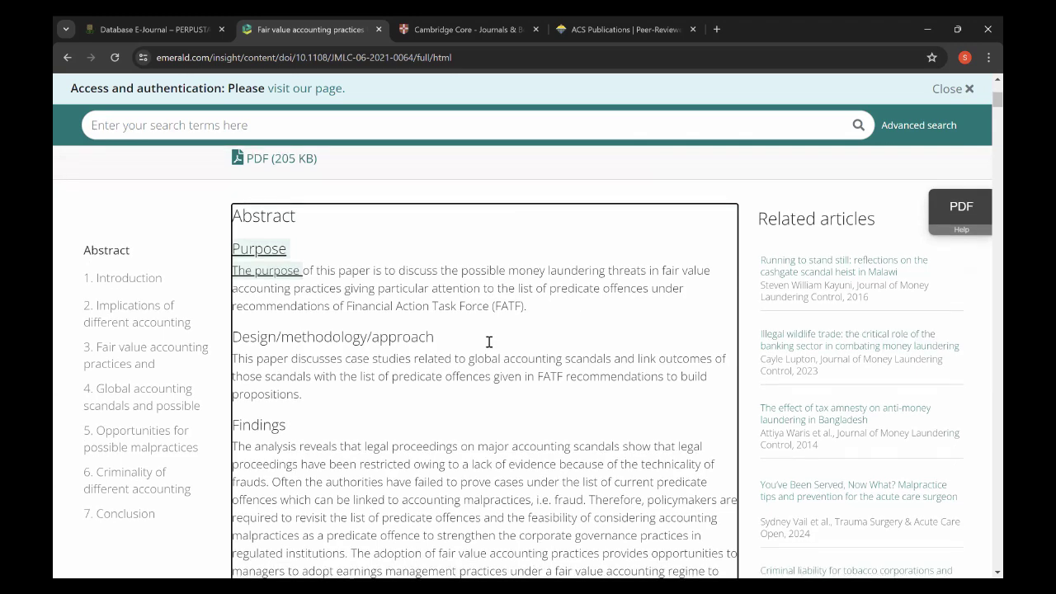
scroll(489, 345, "down", 1)
scroll(487, 356, "down", 1)
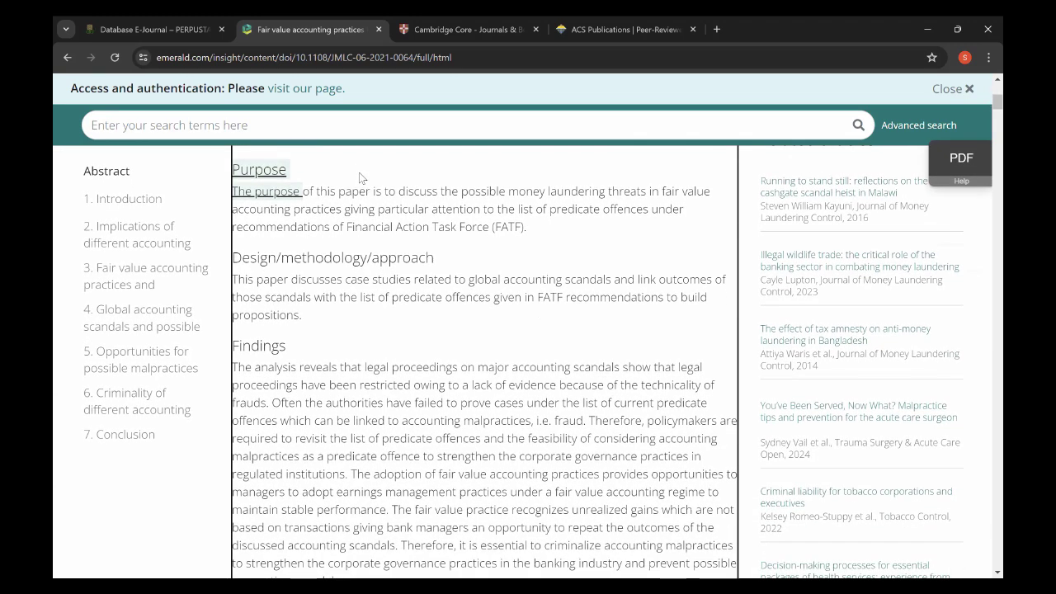
scroll(305, 264, "down", 1)
scroll(305, 264, "up", 2)
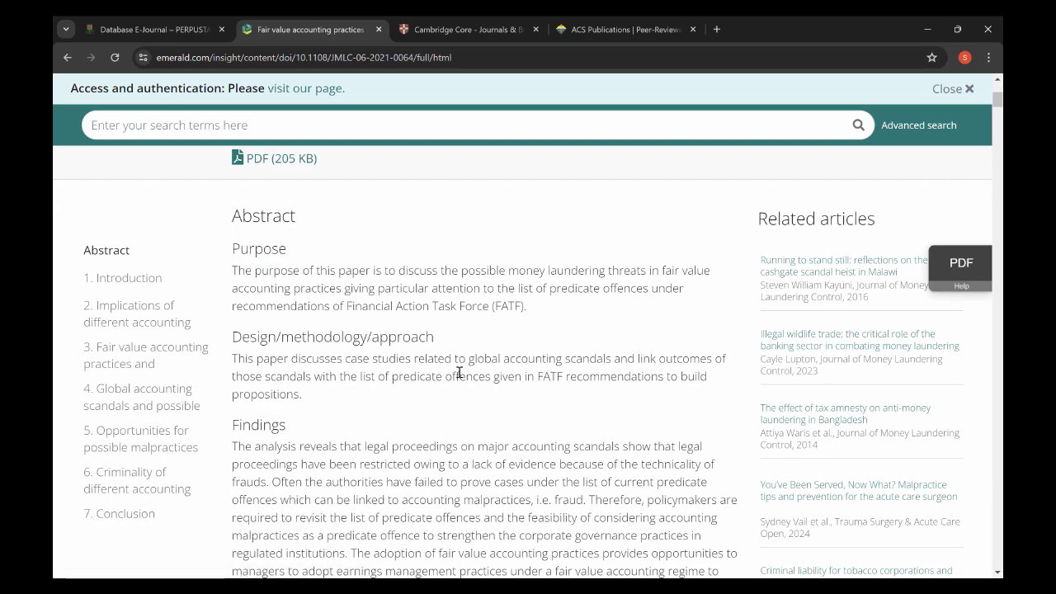
scroll(465, 390, "down", 1)
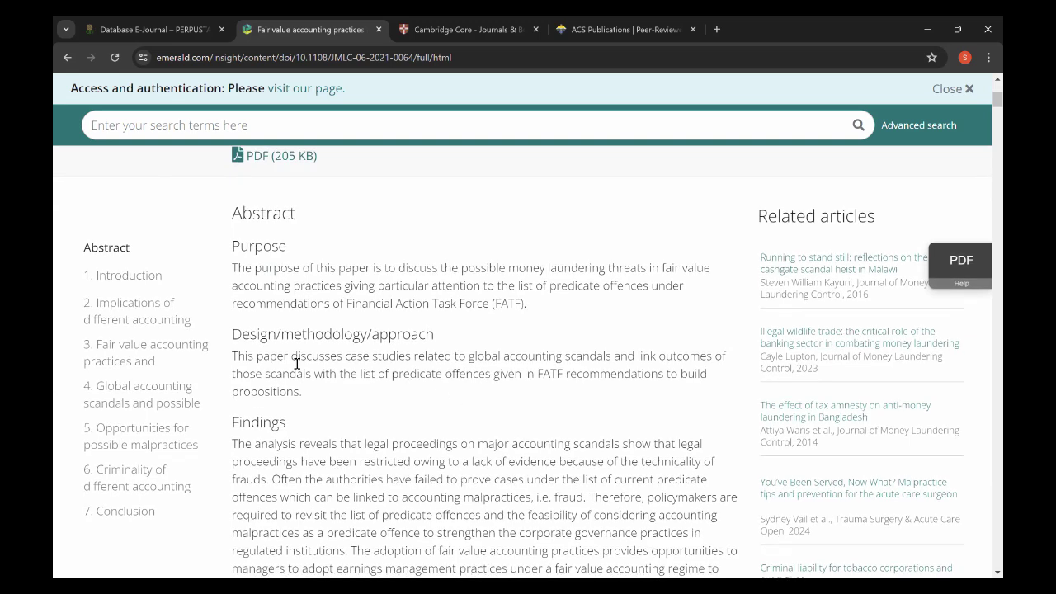
- Jump to the article's Conclusion section, highlight its heading, and skim the surrounding sections of the full text
left_click(118, 511)
left_click_drag(276, 230, 343, 231)
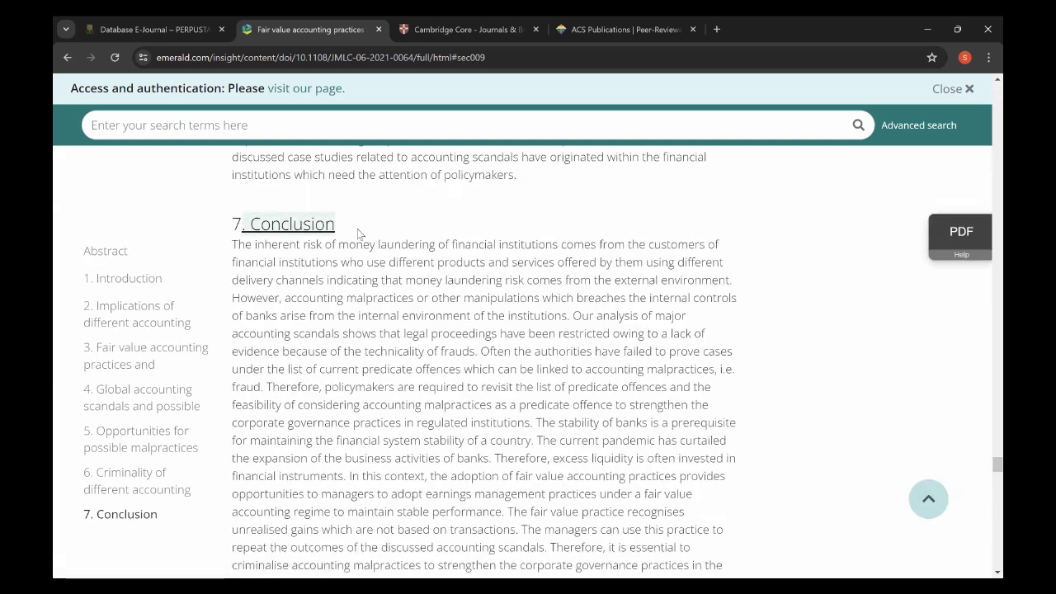
scroll(376, 237, "down", 2)
scroll(375, 237, "down", 5)
scroll(375, 236, "up", 15)
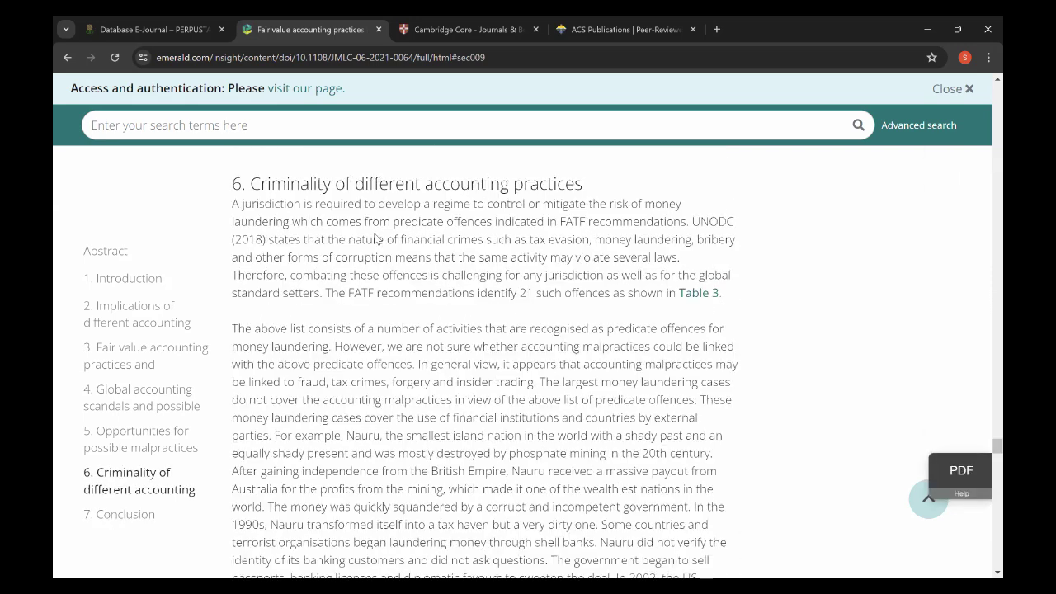
scroll(376, 238, "up", 12)
scroll(165, 264, "down", 4)
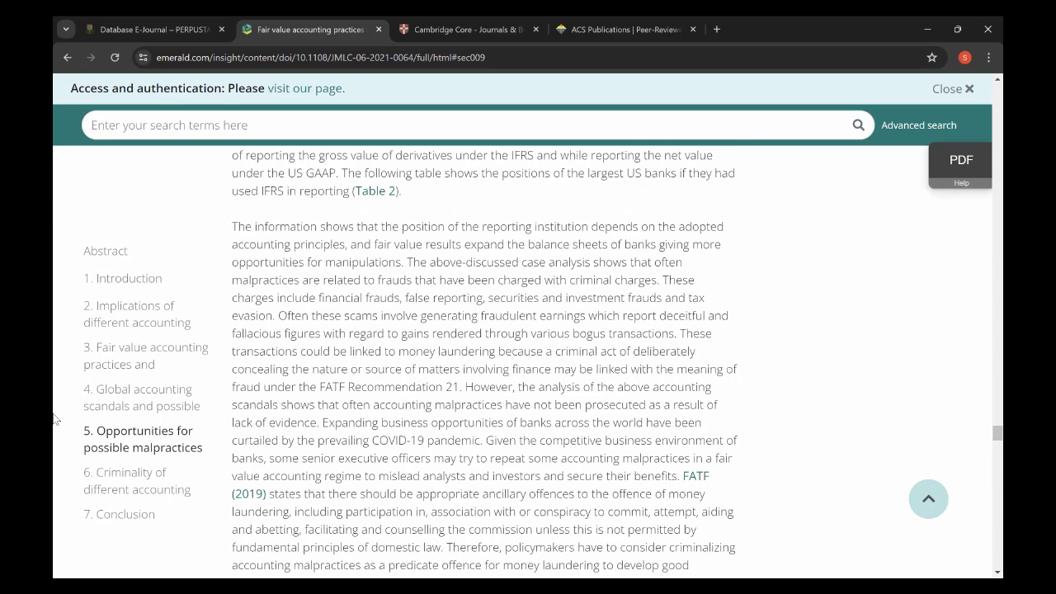
- Visit the Introduction and section 5 through the article outline, highlight the section 5 heading, and return to the Abstract
left_click(123, 281)
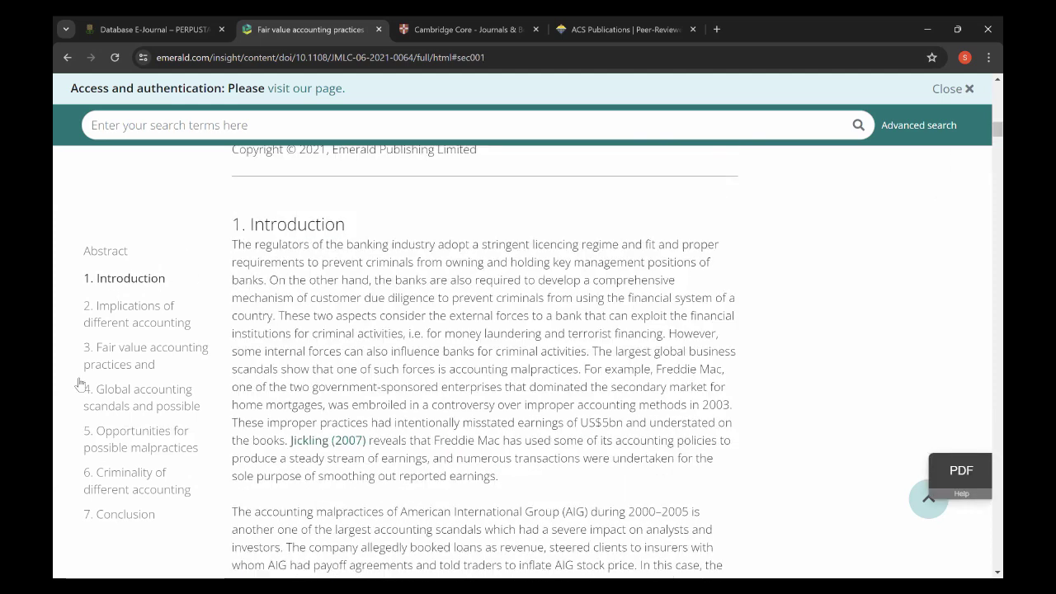
left_click(154, 440)
left_click_drag(241, 225, 753, 229)
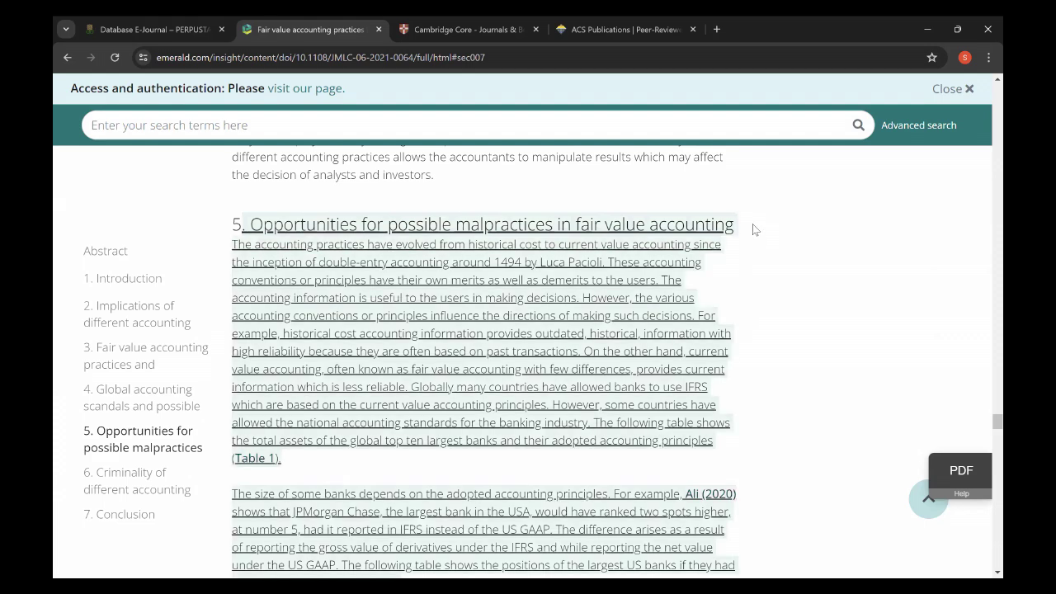
left_click(107, 252)
left_click(484, 220)
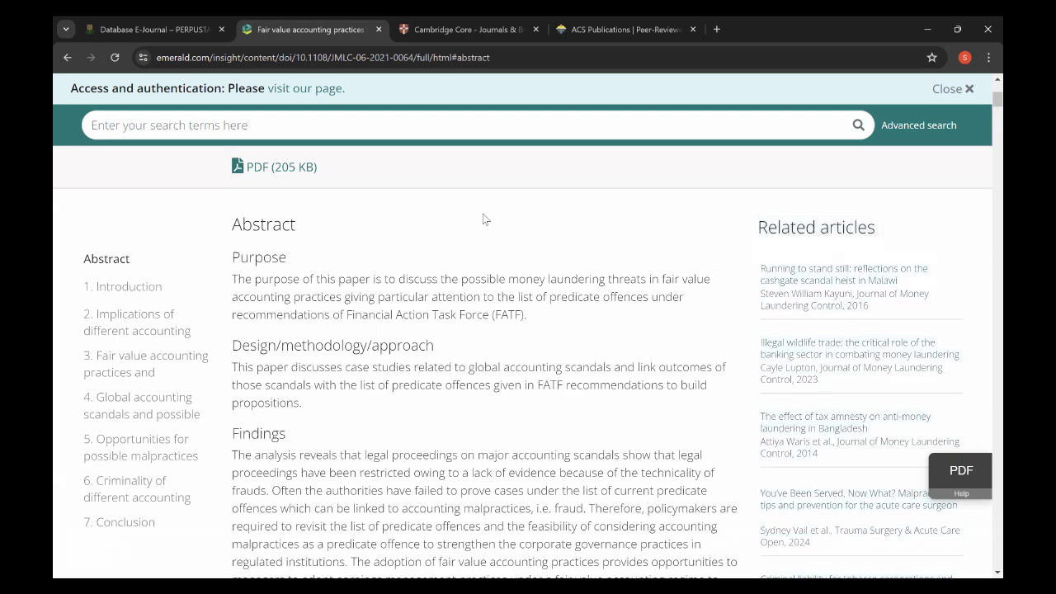
- Highlight the Keywords heading below the abstract and view the article's keywords
scroll(418, 292, "down", 8)
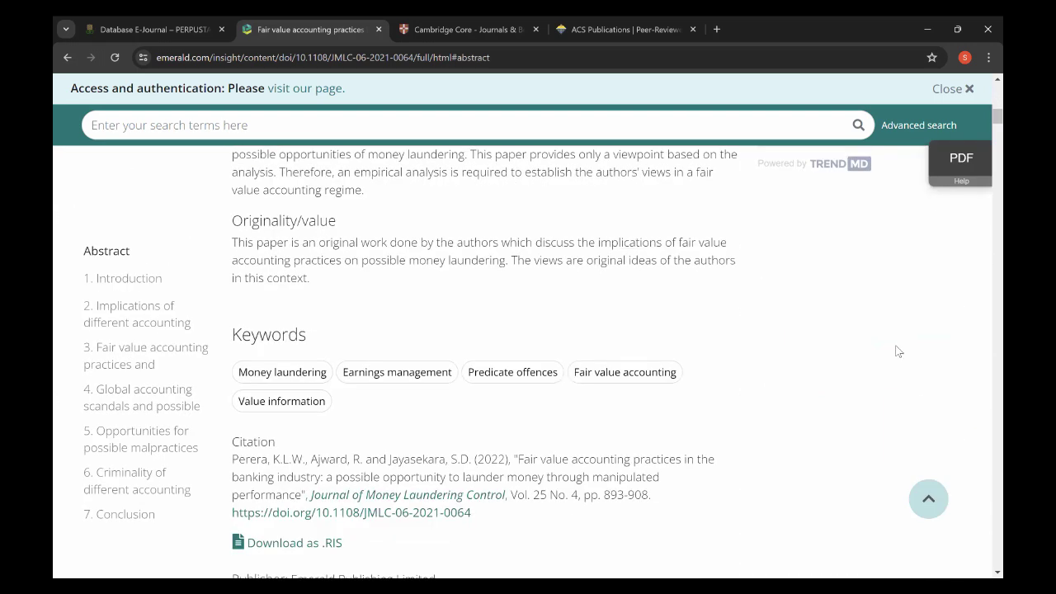
left_click_drag(233, 335, 311, 336)
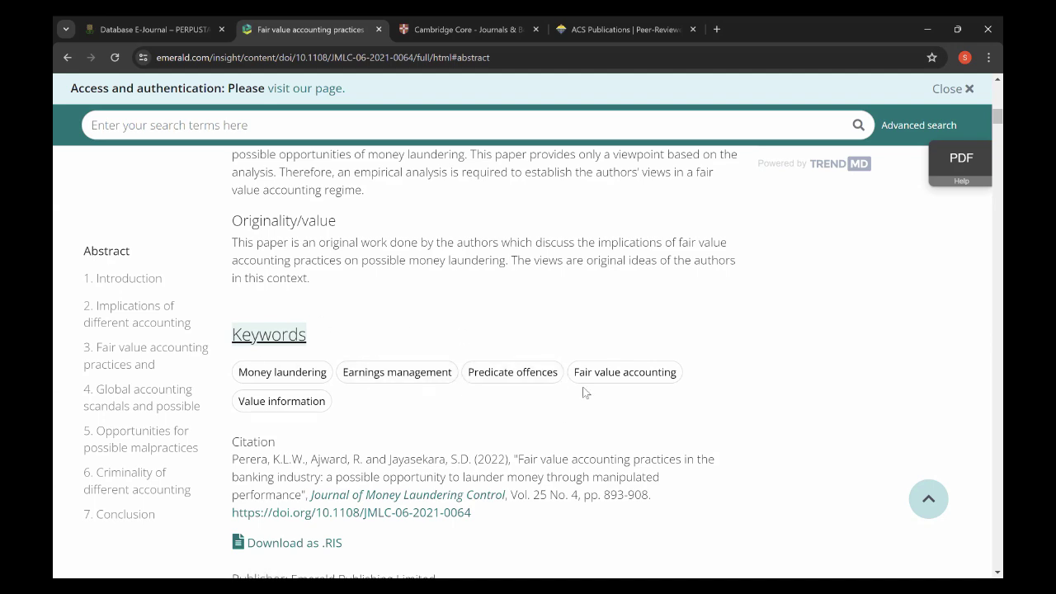
scroll(375, 381, "down", 1)
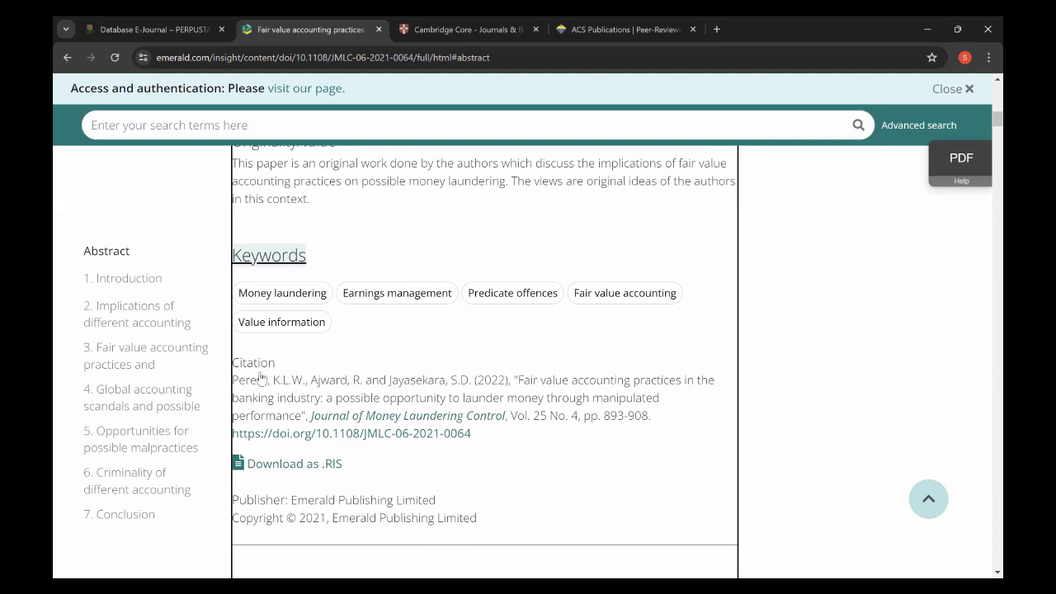
- Highlight the article's full citation including its DOI link, and clear the selection
left_click(294, 371)
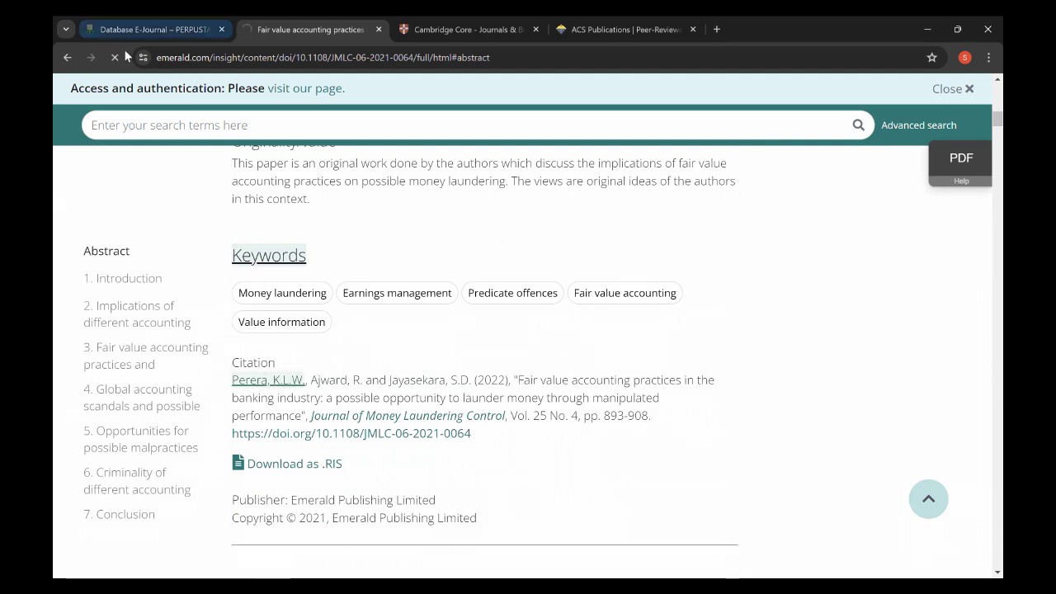
left_click(67, 58)
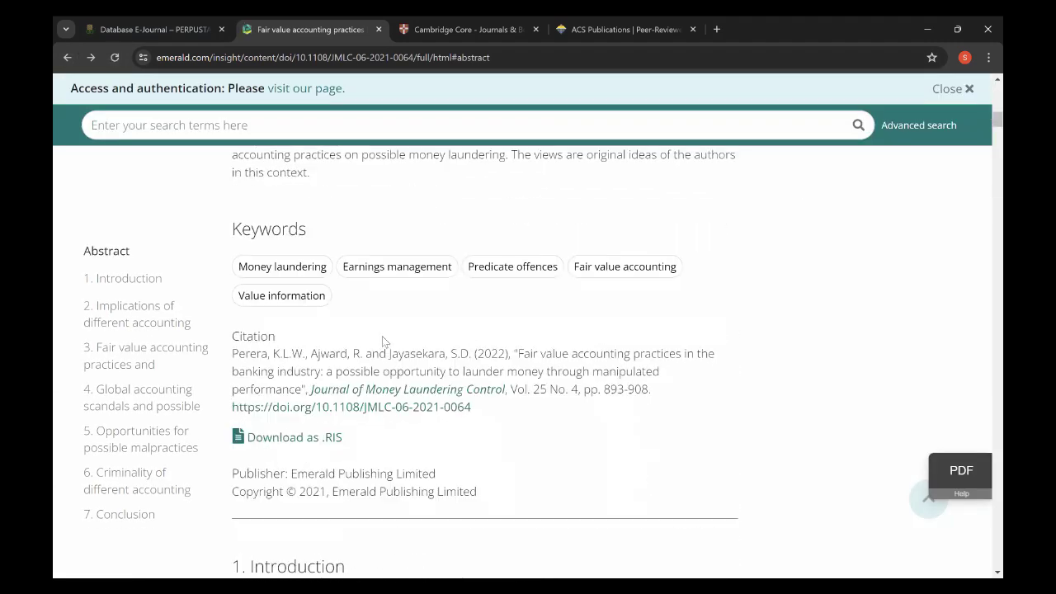
scroll(424, 349, "down", 1)
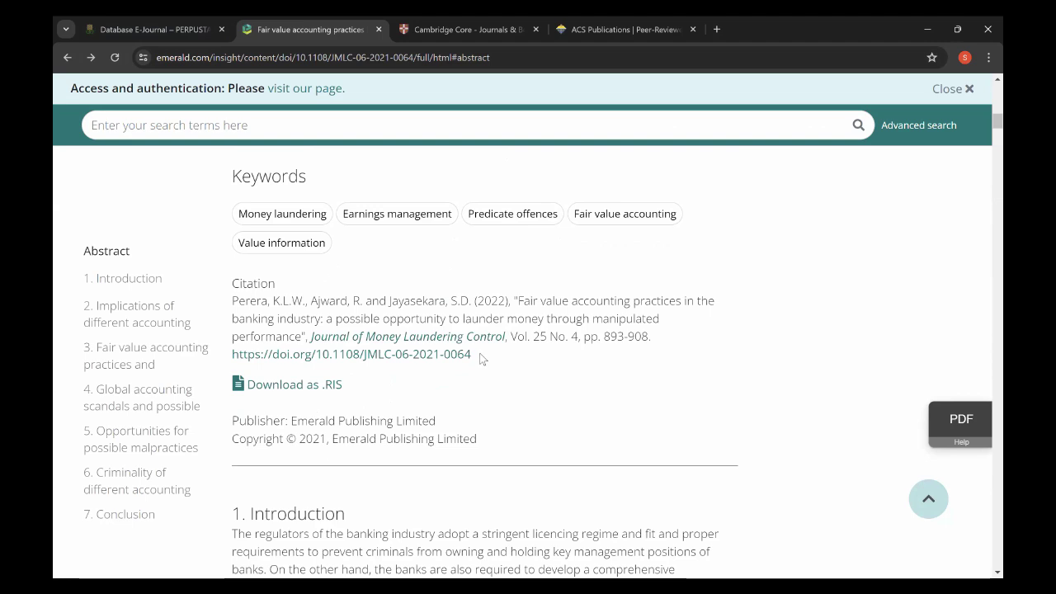
left_click_drag(484, 358, 227, 306)
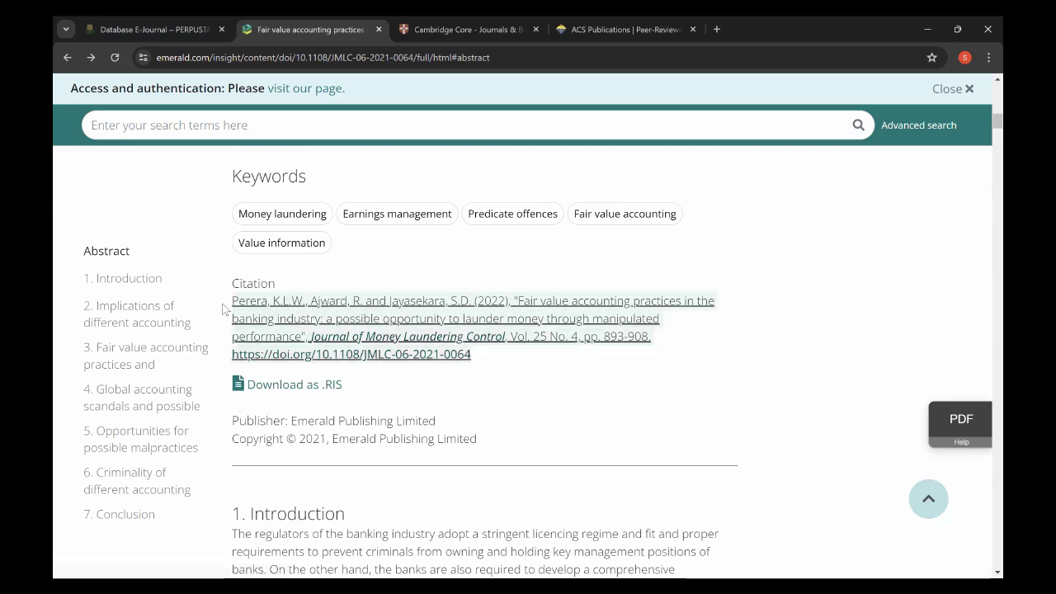
left_click(582, 391)
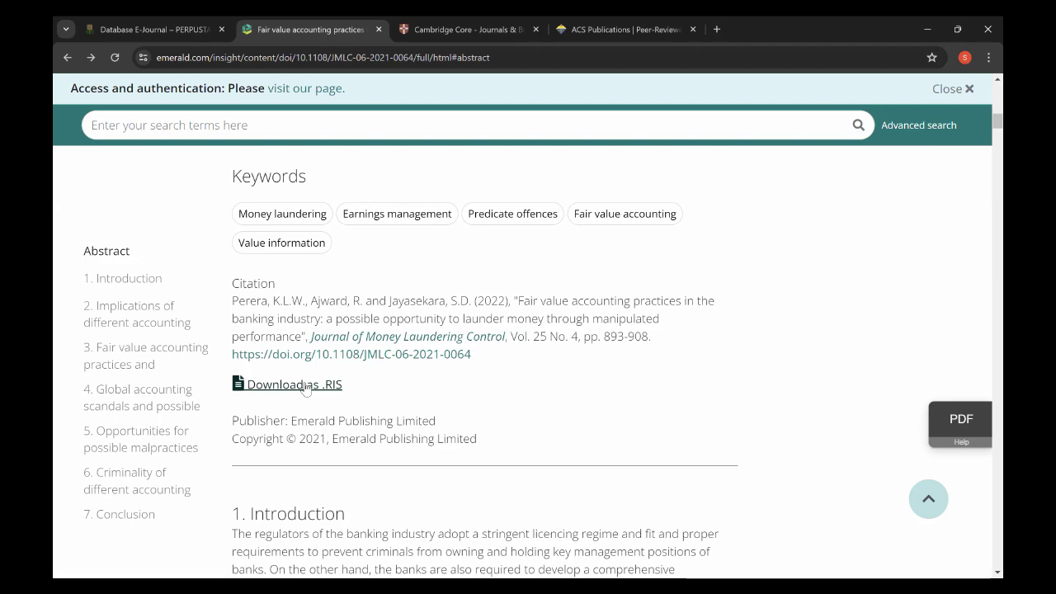
- Return to the beginning of the article page and highlight the Related articles heading beside the abstract
scroll(395, 366, "up", 3)
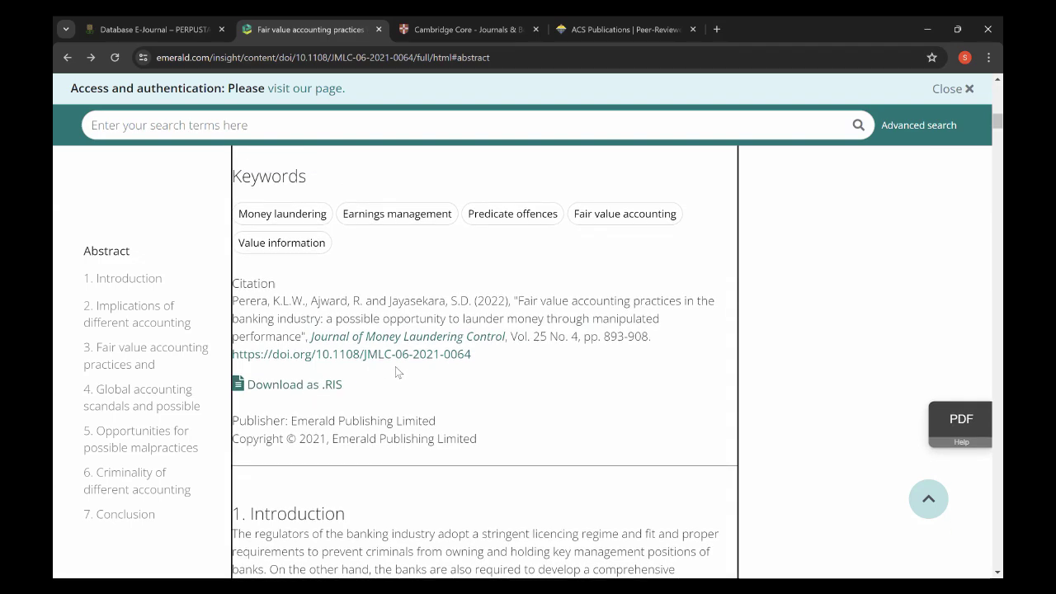
scroll(560, 221, "up", 10)
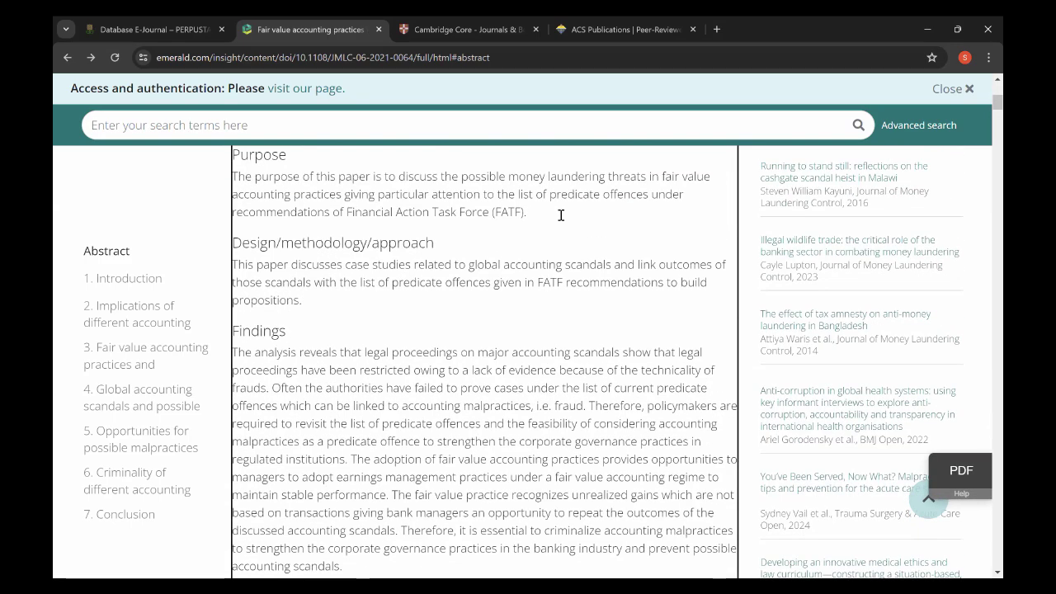
scroll(768, 340, "down", 2)
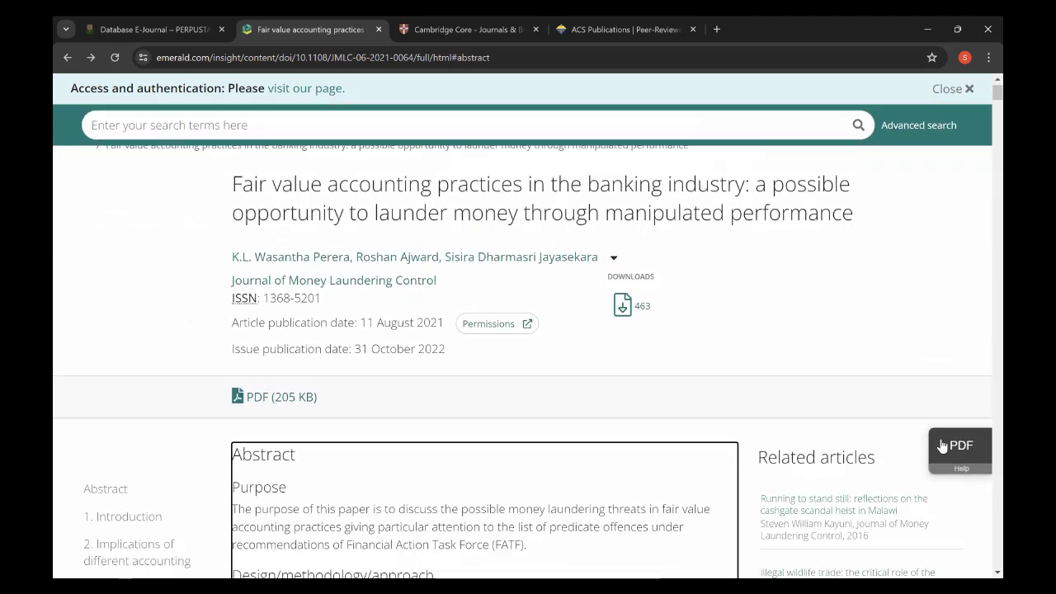
left_click_drag(763, 430, 908, 436)
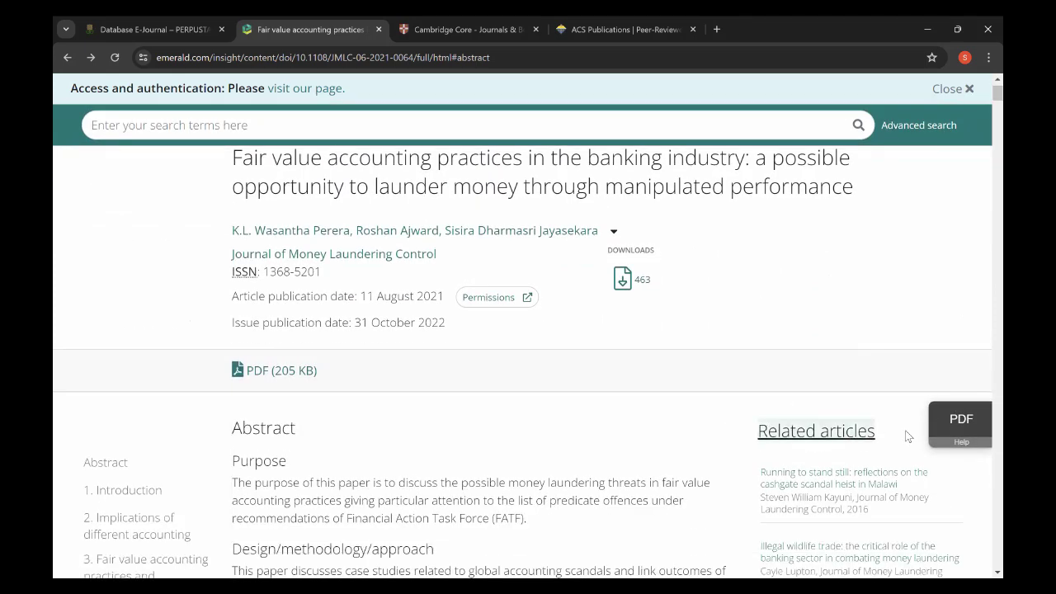
- Look through the list of related articles beside the abstract, checking their titles, journals and years
scroll(815, 401, "down", 2)
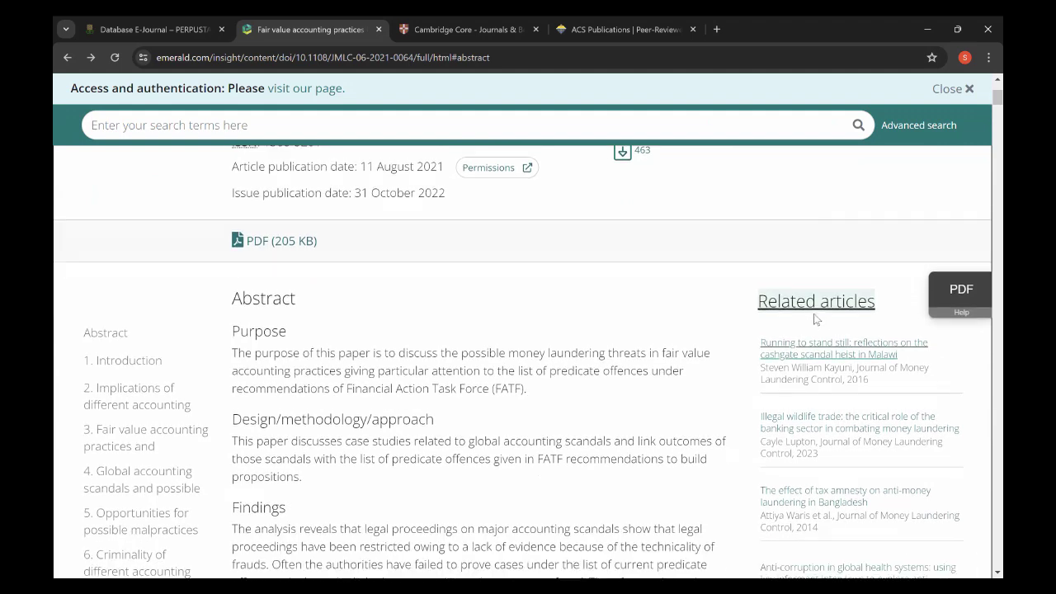
scroll(823, 445, "down", 1)
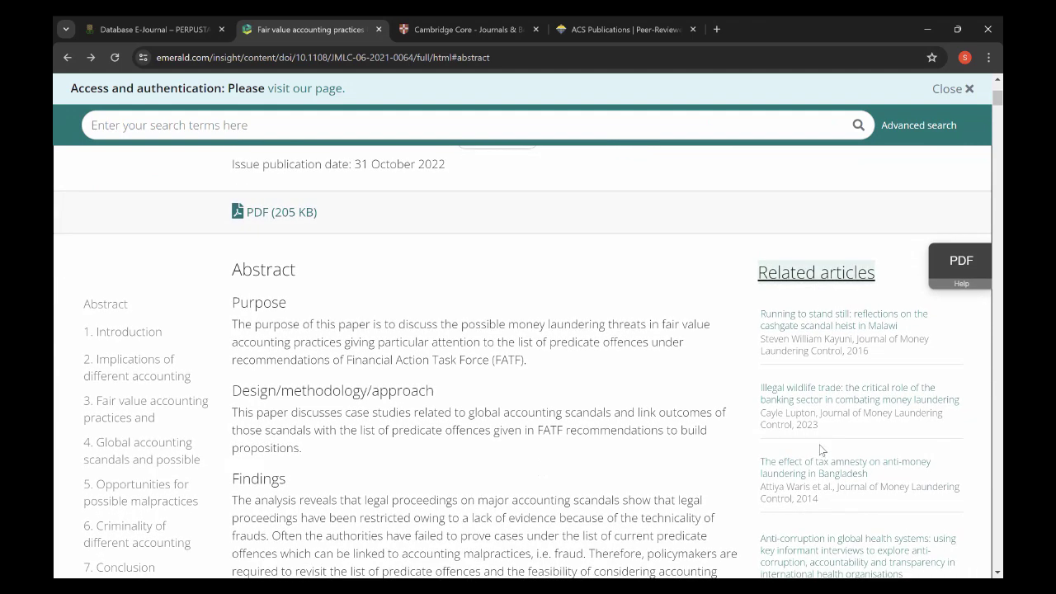
scroll(429, 313, "up", 2)
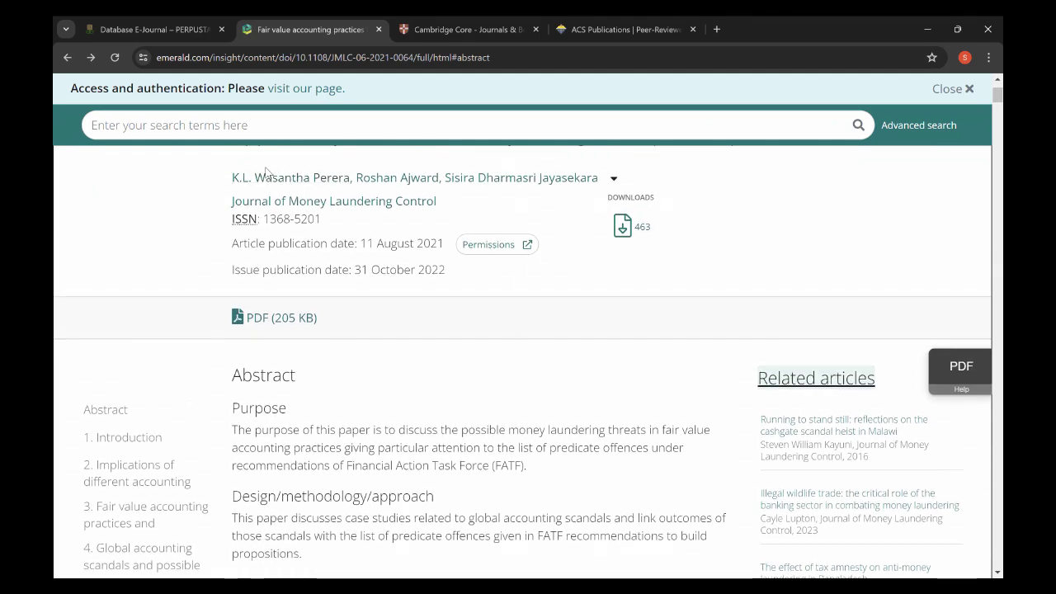
scroll(344, 330, "down", 1)
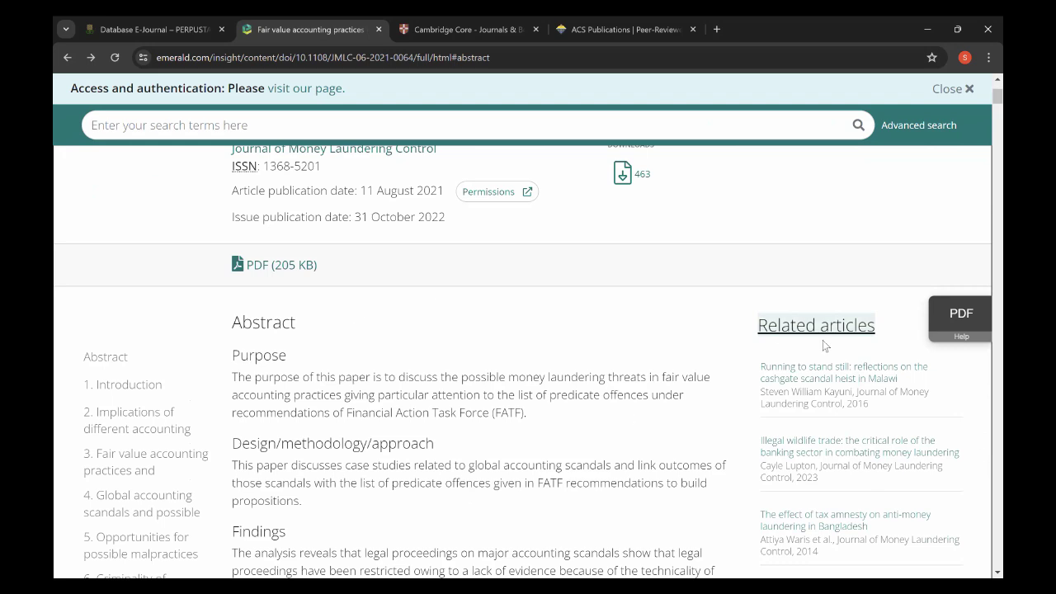
scroll(822, 340, "down", 2)
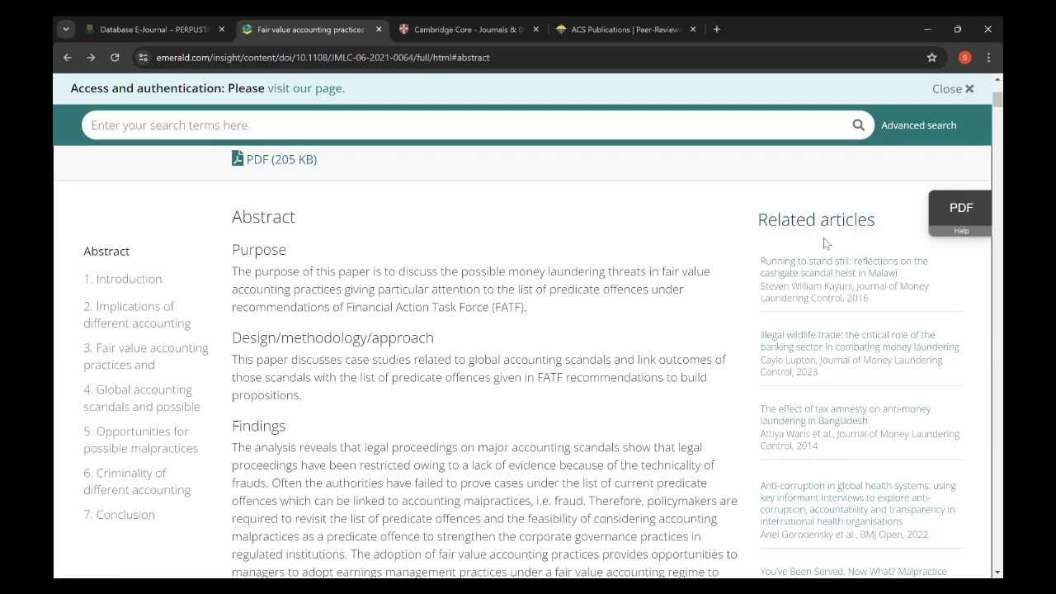
scroll(827, 243, "down", 1)
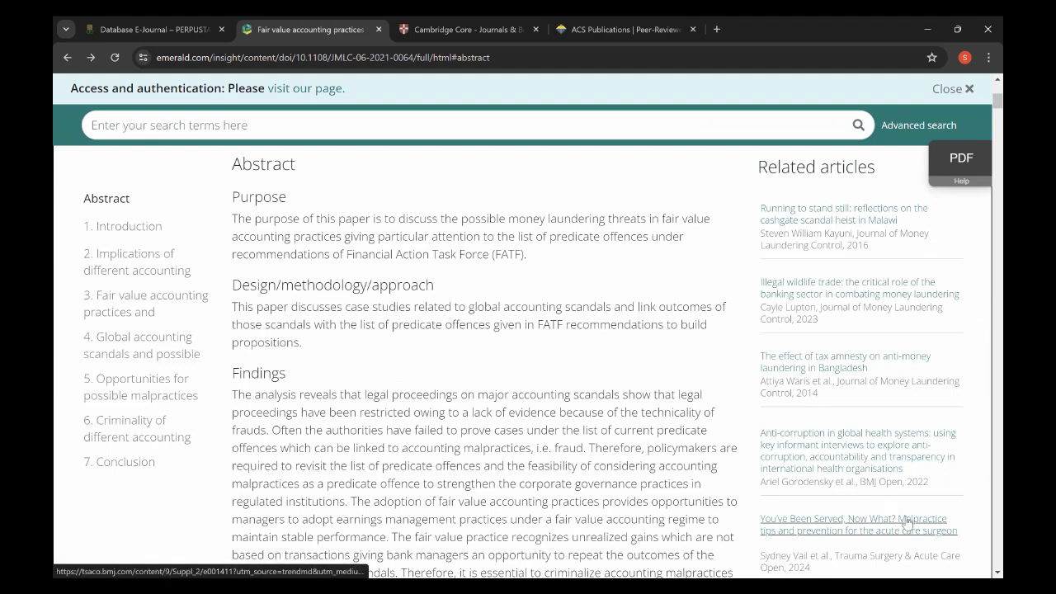
scroll(838, 300, "down", 1)
scroll(838, 300, "down", 1)
scroll(828, 281, "up", 1)
scroll(828, 285, "up", 2)
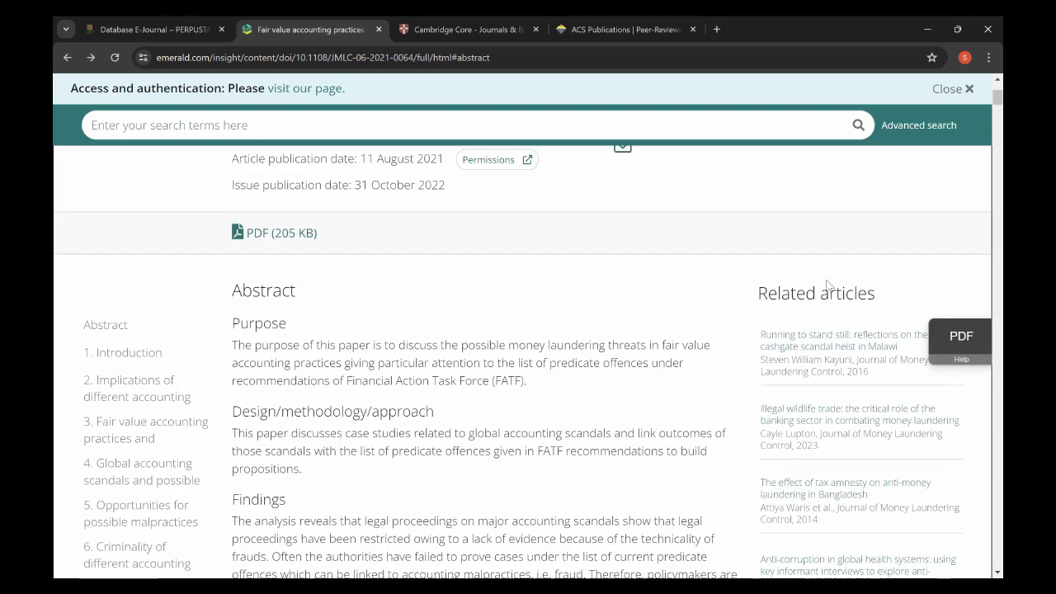
- Open the Journal of Money Laundering Control page from the article's breadcrumb trail
scroll(828, 284, "up", 3)
scroll(859, 231, "up", 1)
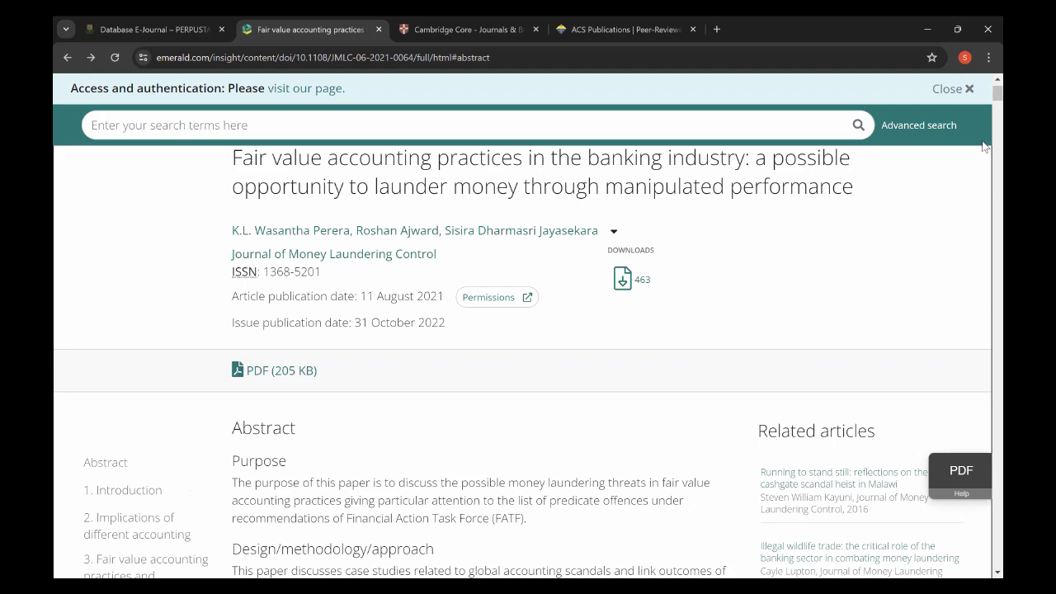
scroll(982, 95, "up", 2)
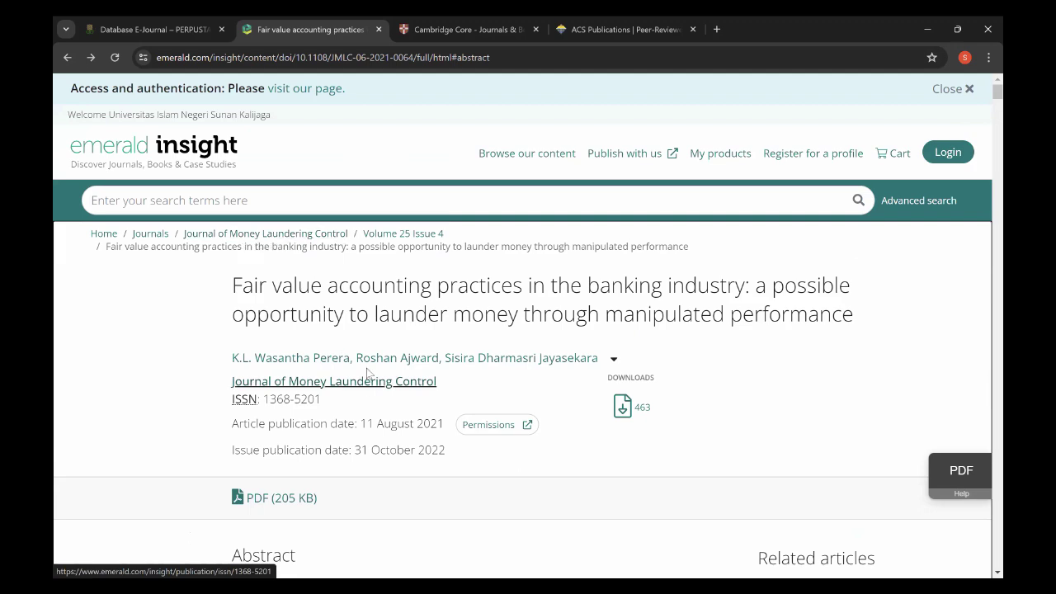
left_click(272, 237)
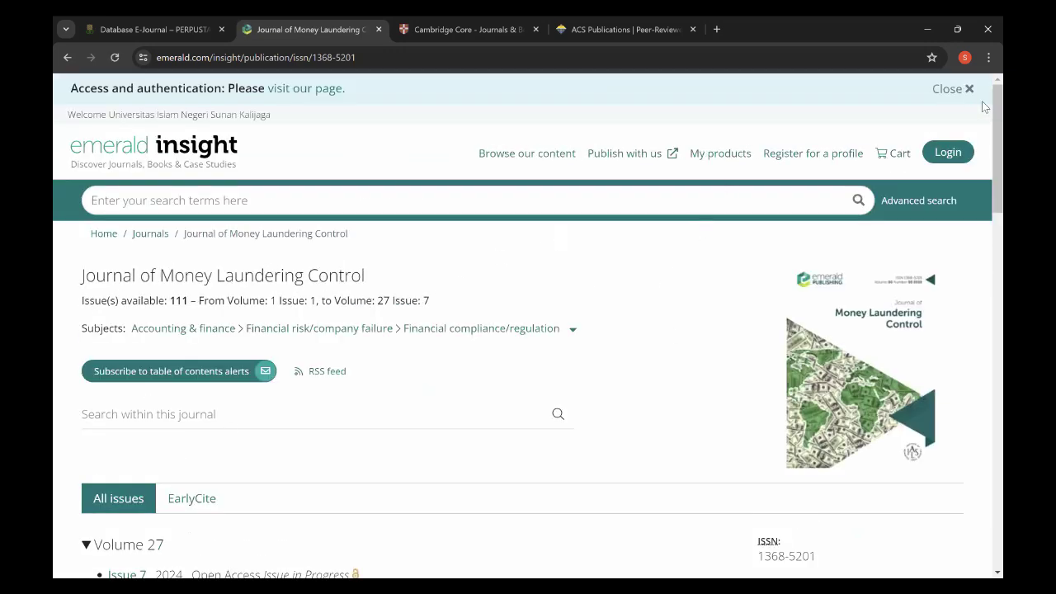
- Look through the journal's issues listed by volume and year, along with its ISSN, editors and open access details
scroll(972, 150, "down", 1)
scroll(972, 150, "up", 1)
left_click(141, 416)
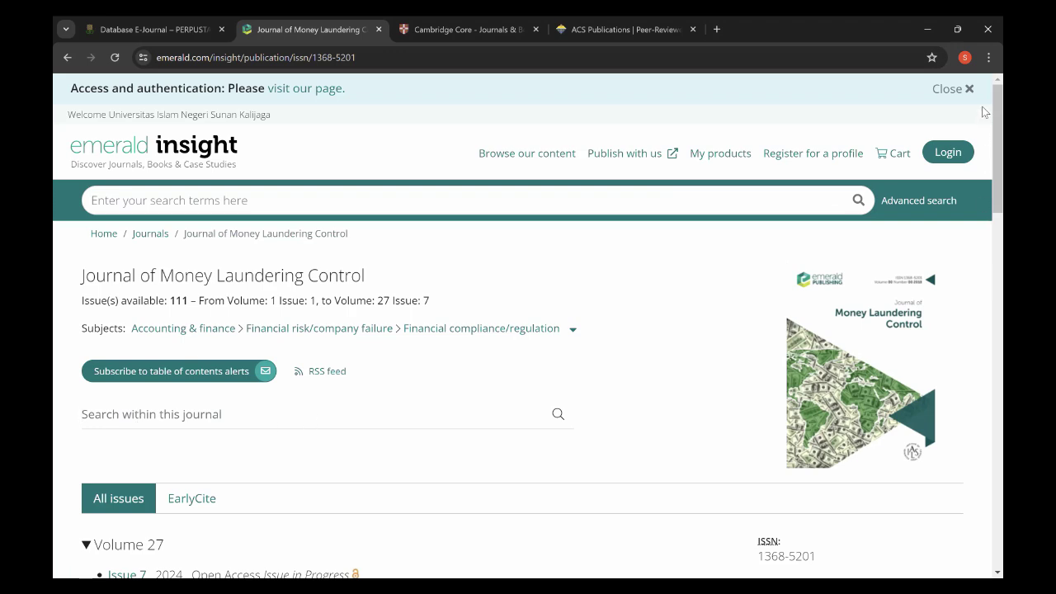
scroll(983, 161, "down", 1)
scroll(982, 170, "down", 1)
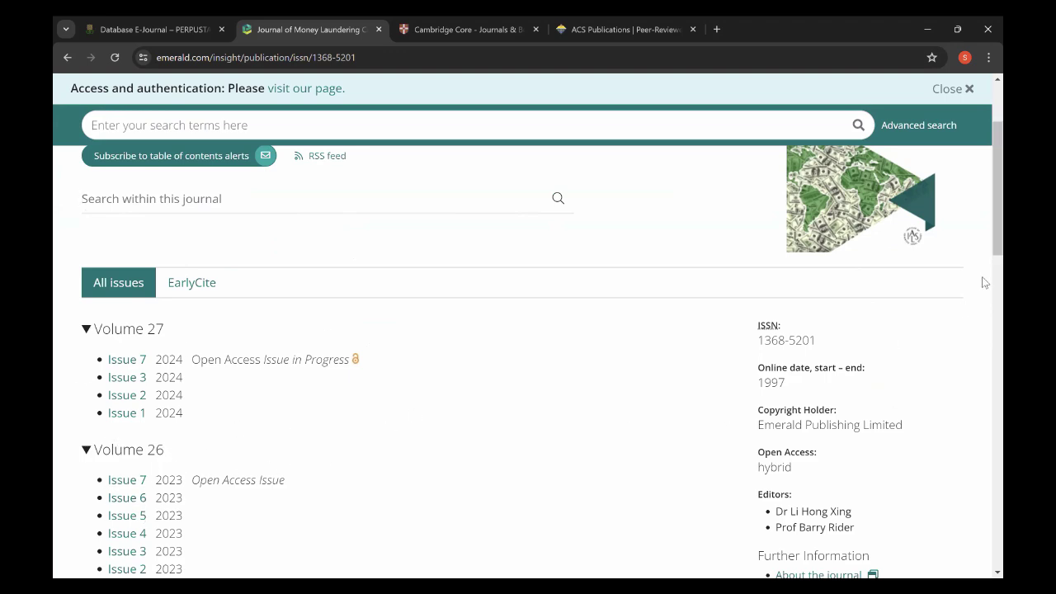
scroll(982, 253, "down", 1)
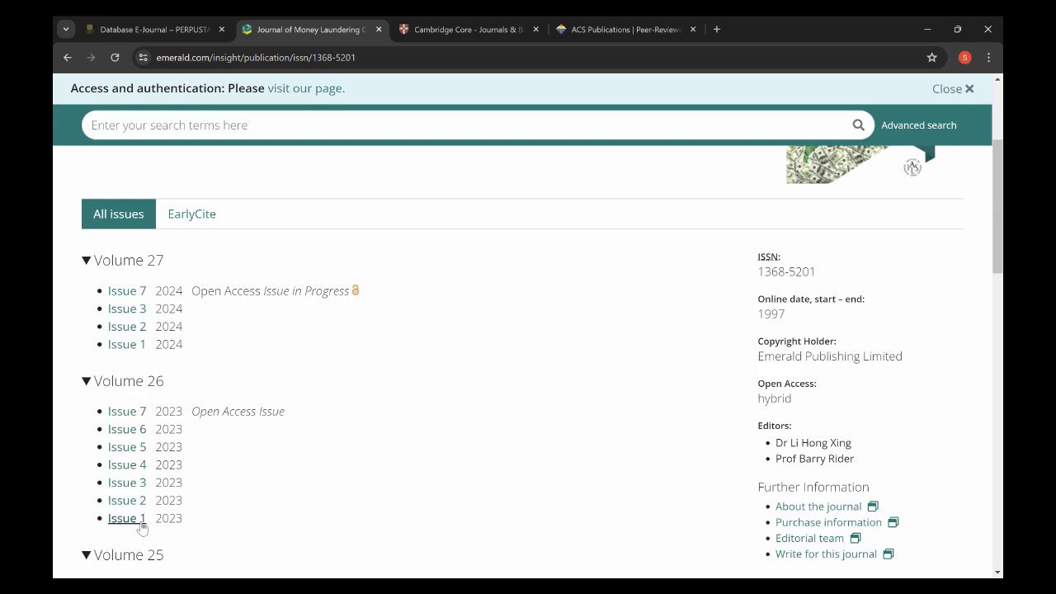
- Switch the journal's listing to EarlyCite and look through the articles, checking their titles, summaries and HTML and PDF options
left_click(189, 216)
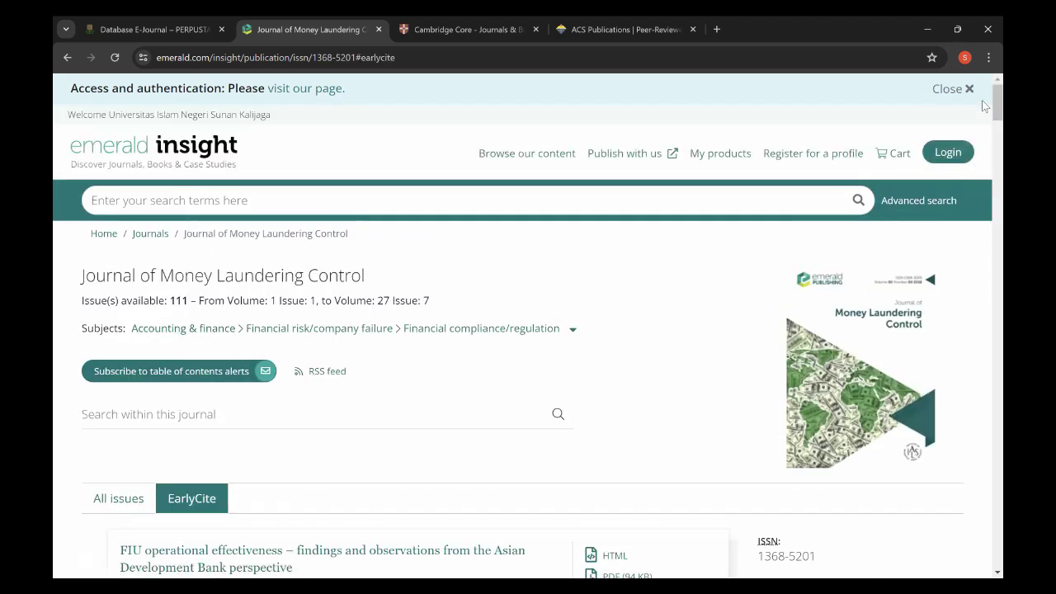
scroll(982, 107, "down", 5)
scroll(982, 121, "up", 3)
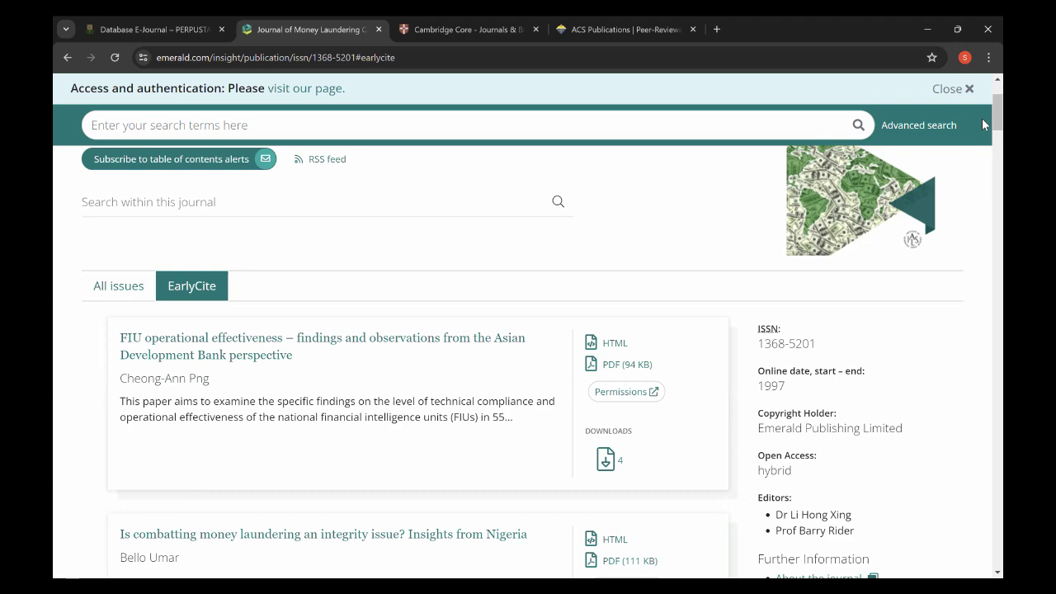
scroll(982, 118, "down", 2)
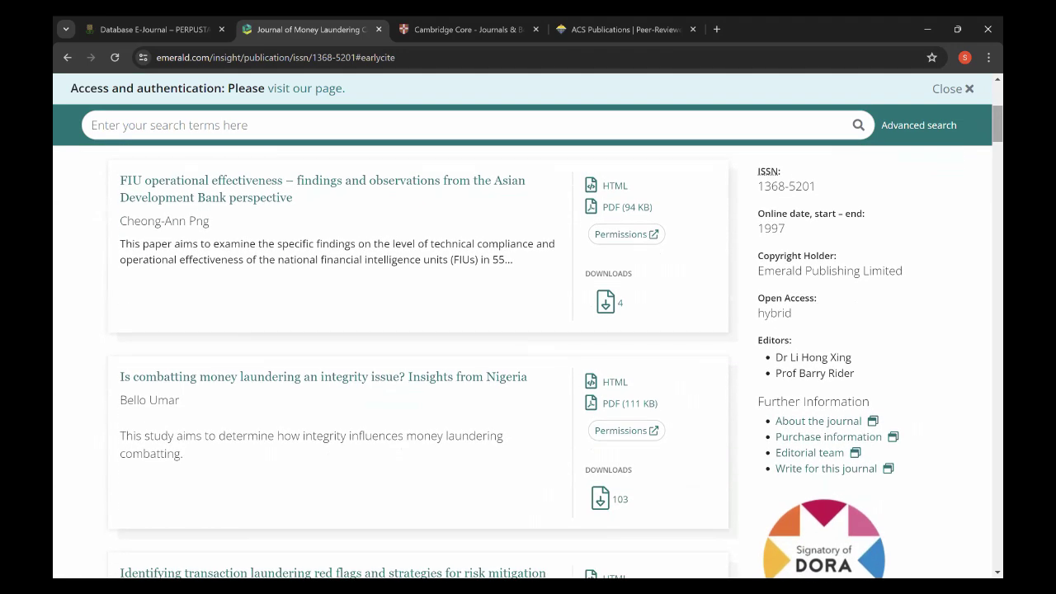
scroll(982, 128, "down", 1)
scroll(982, 128, "up", 2)
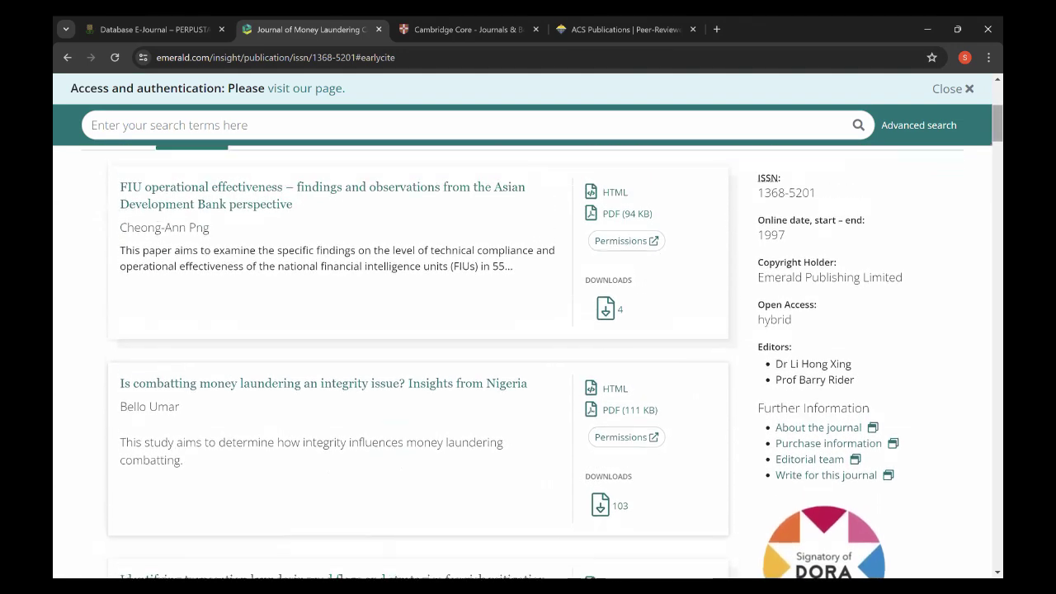
scroll(983, 127, "down", 3)
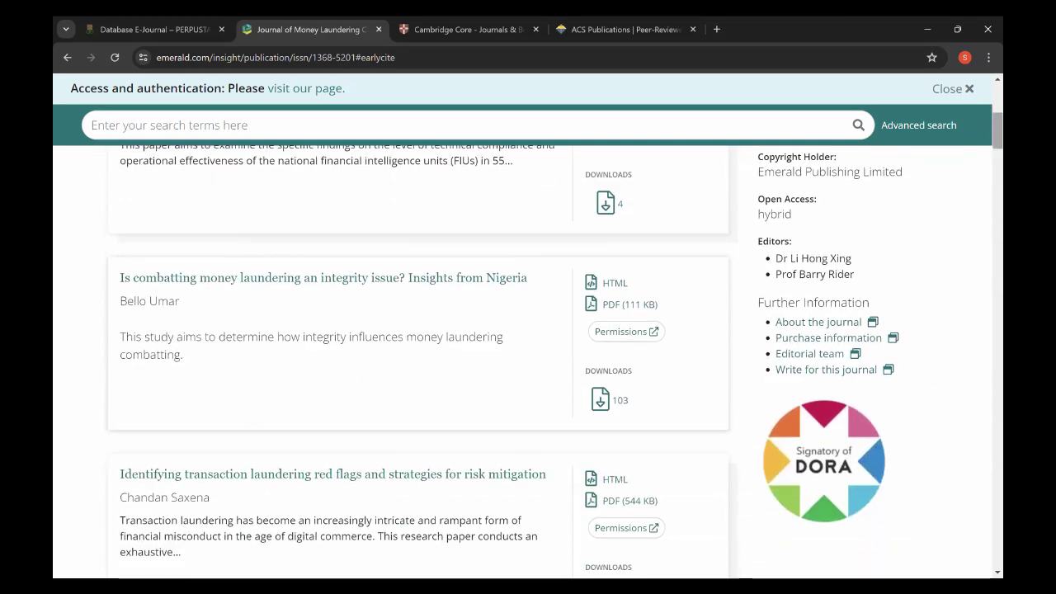
scroll(982, 122, "down", 5)
scroll(982, 123, "up", 5)
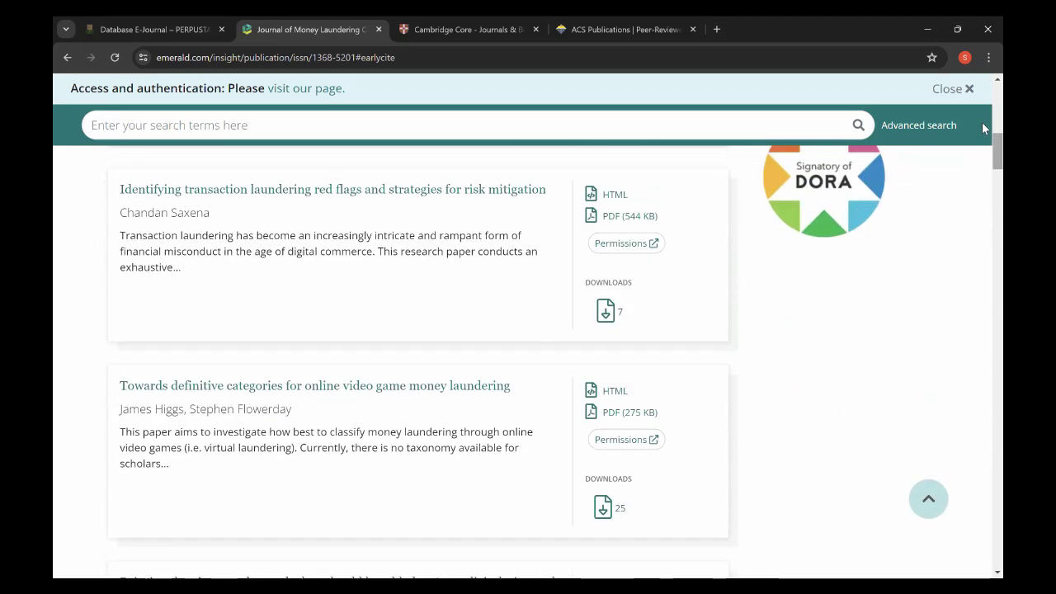
scroll(982, 122, "up", 4)
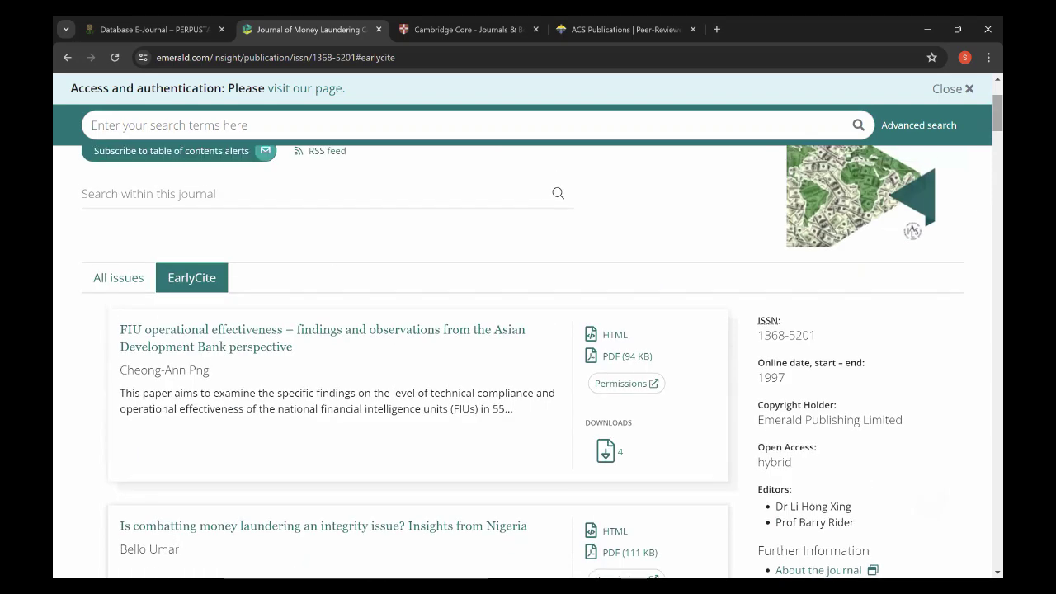
scroll(982, 122, "down", 2)
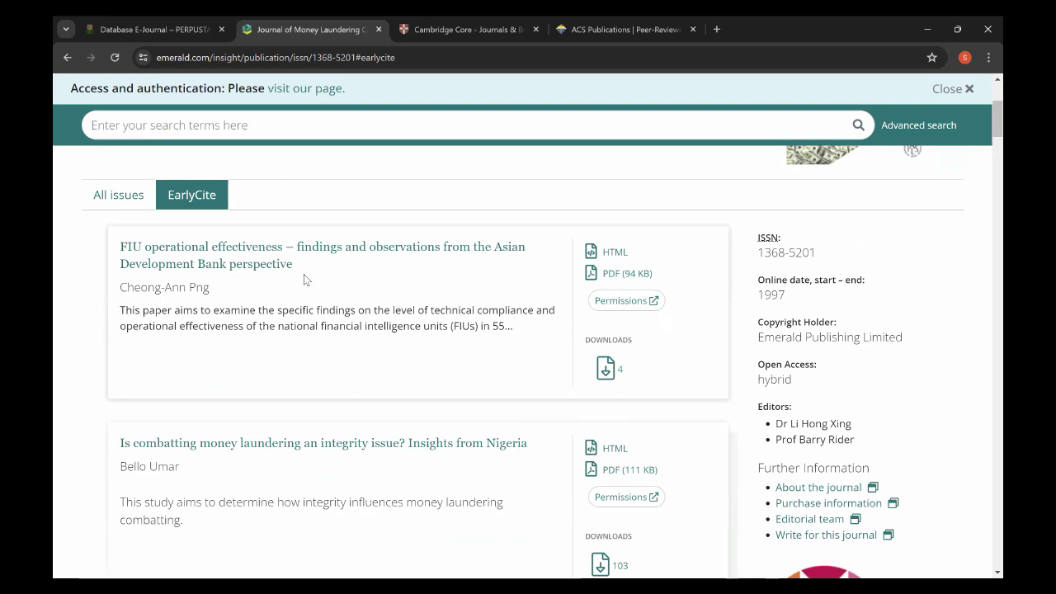
scroll(313, 282, "down", 1)
scroll(315, 286, "up", 1)
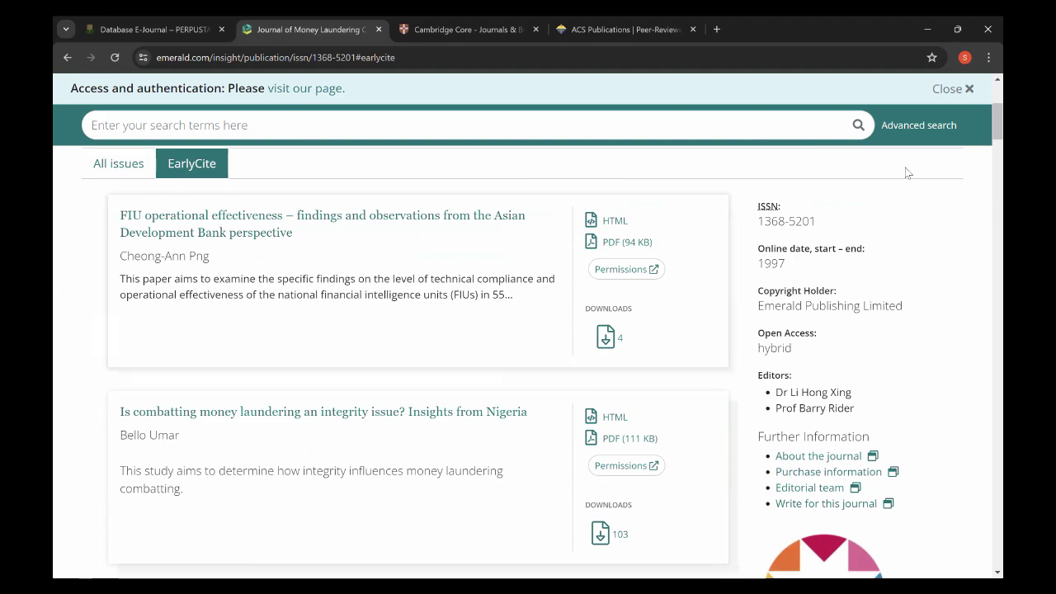
- Open the About the journal page from the journal's Further Information links
scroll(982, 126, "up", 5)
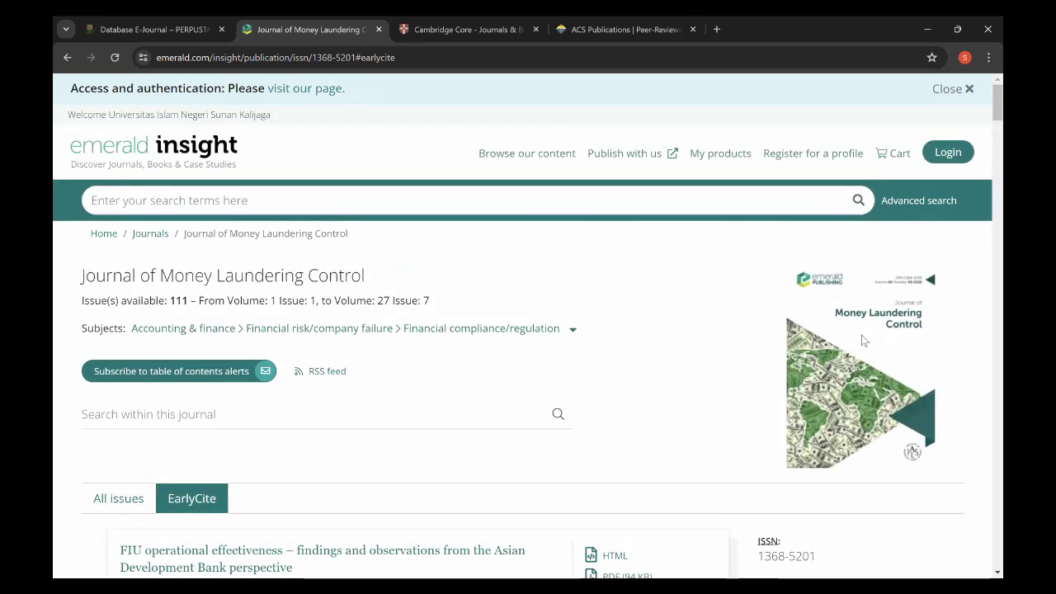
scroll(984, 146, "down", 1)
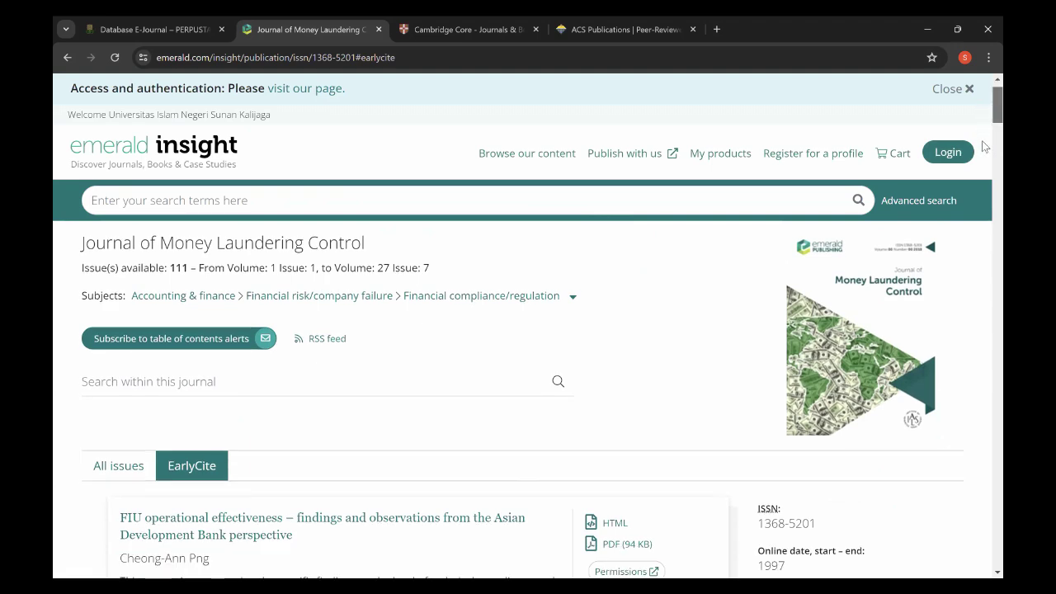
scroll(982, 116, "down", 9)
scroll(982, 116, "up", 6)
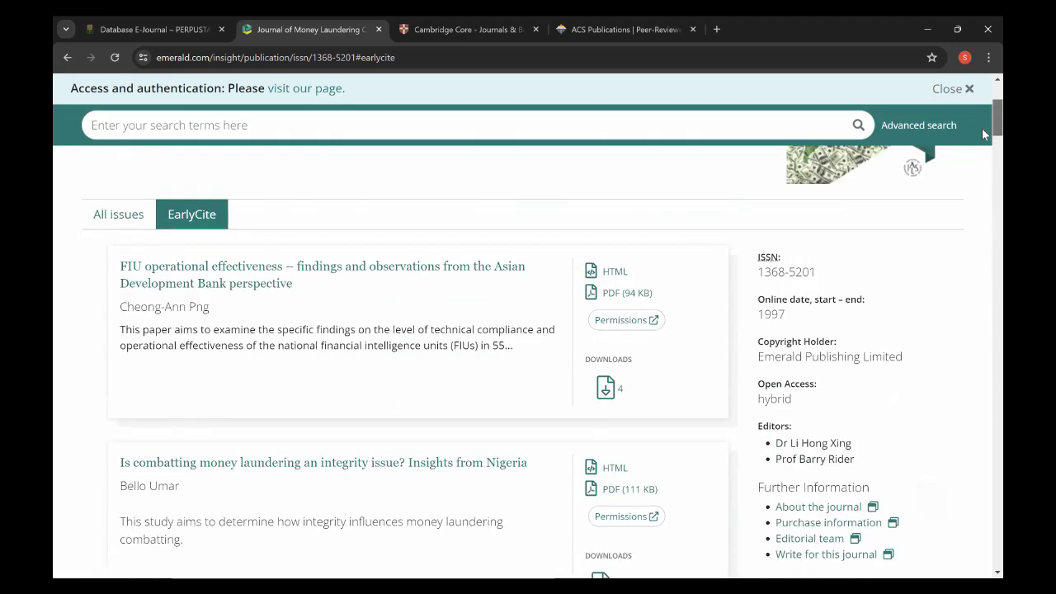
scroll(982, 116, "down", 3)
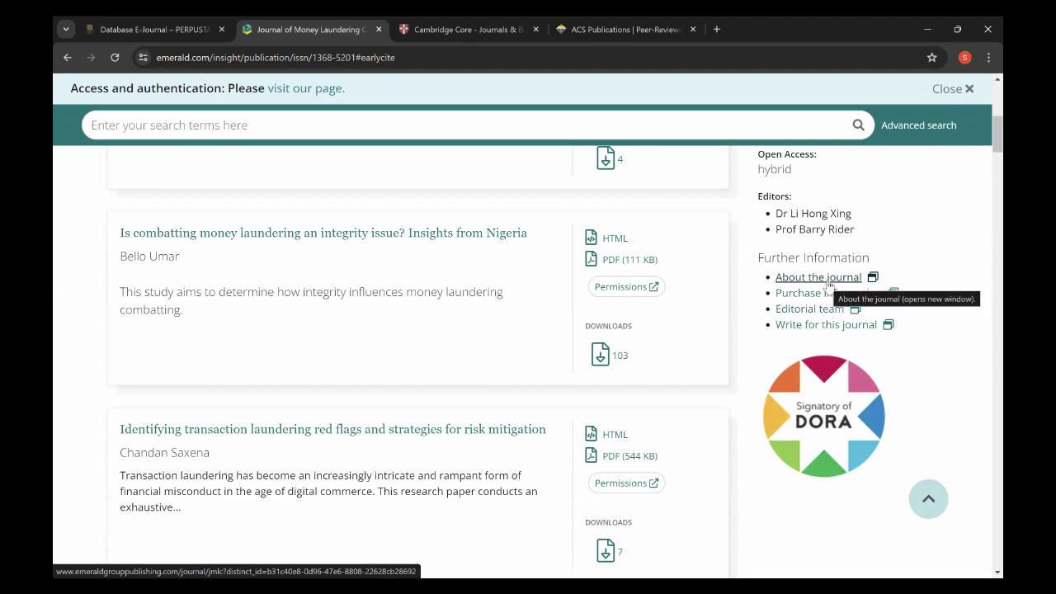
scroll(986, 144, "up", 5)
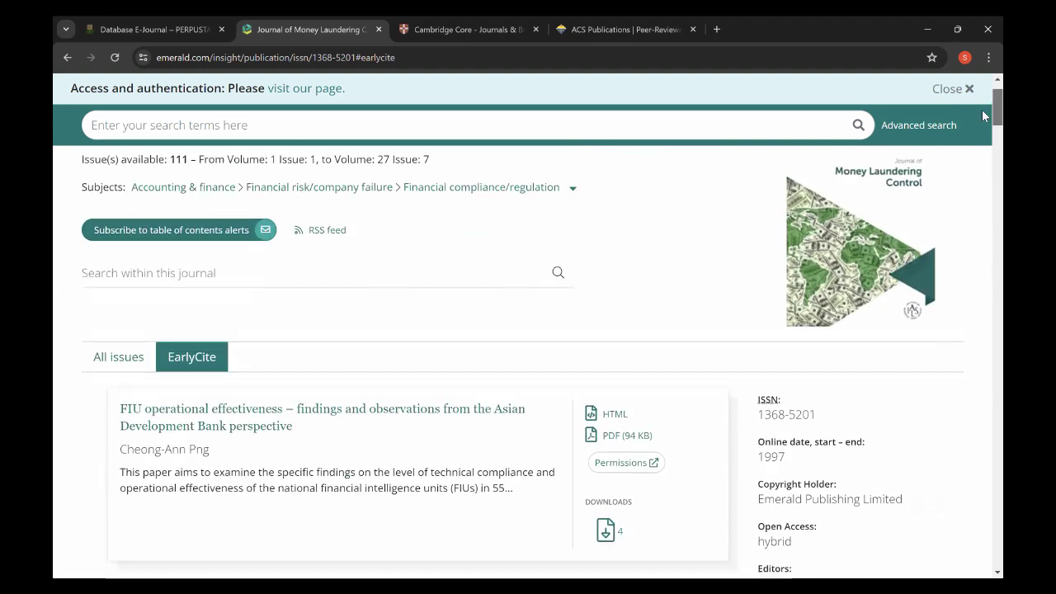
scroll(982, 115, "down", 5)
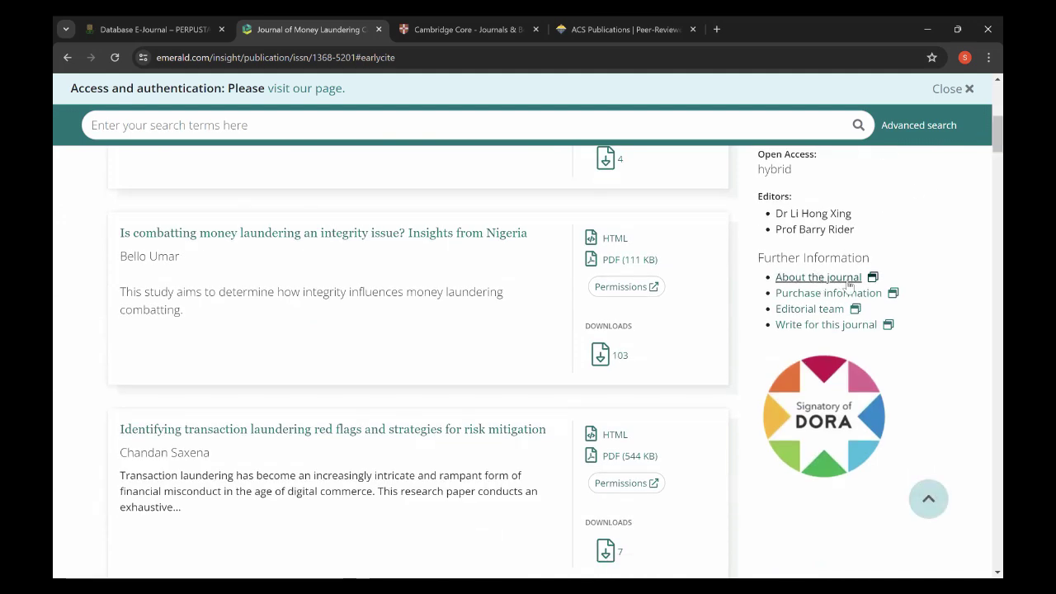
left_click(802, 281)
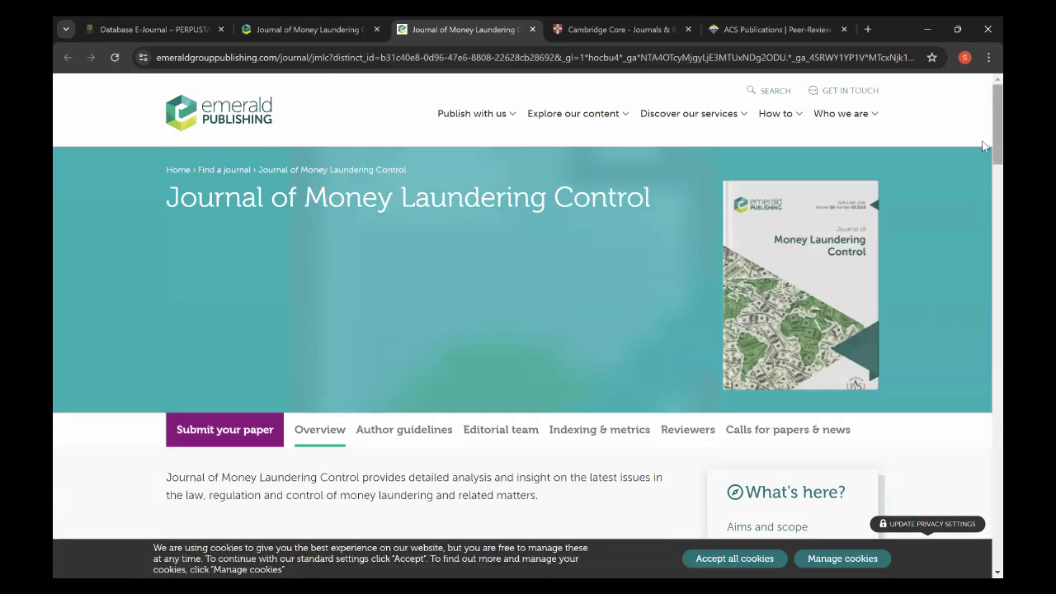
- Skim the journal's overview page and highlight the Aims and scope heading
scroll(982, 156, "down", 3)
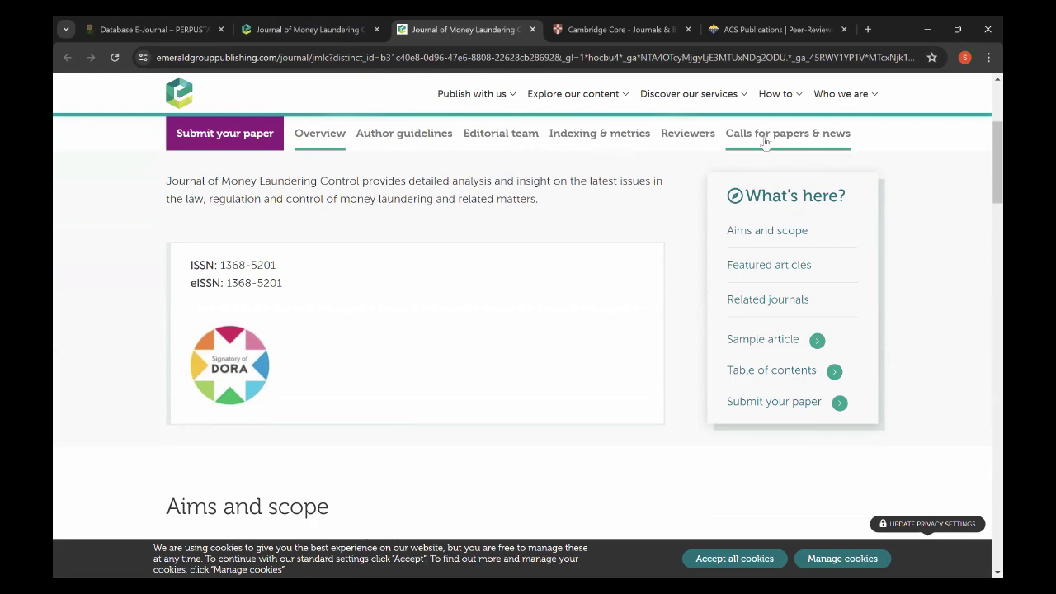
scroll(982, 167, "down", 8)
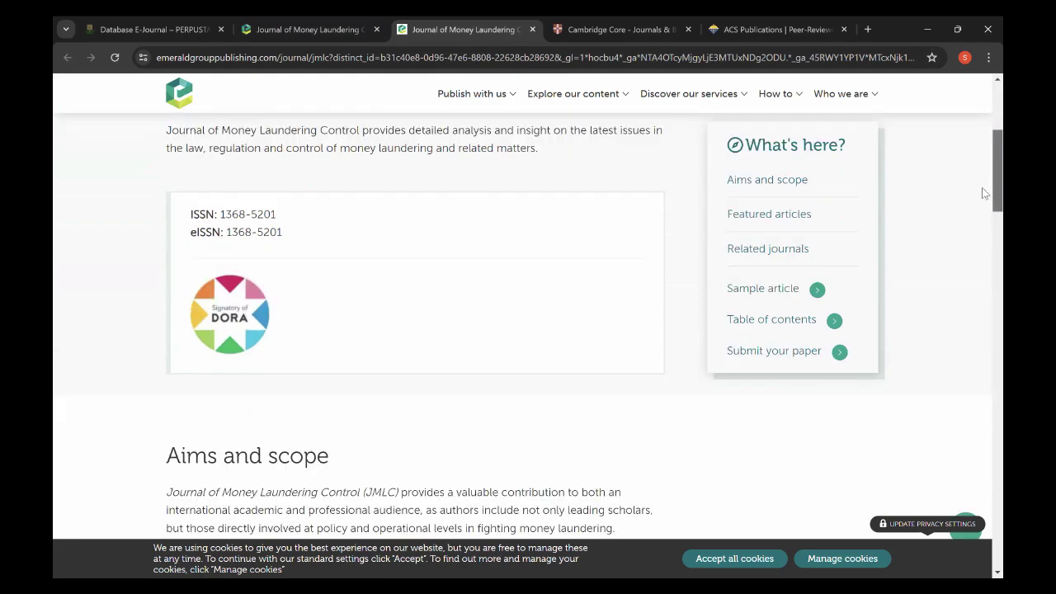
scroll(982, 322, "down", 5)
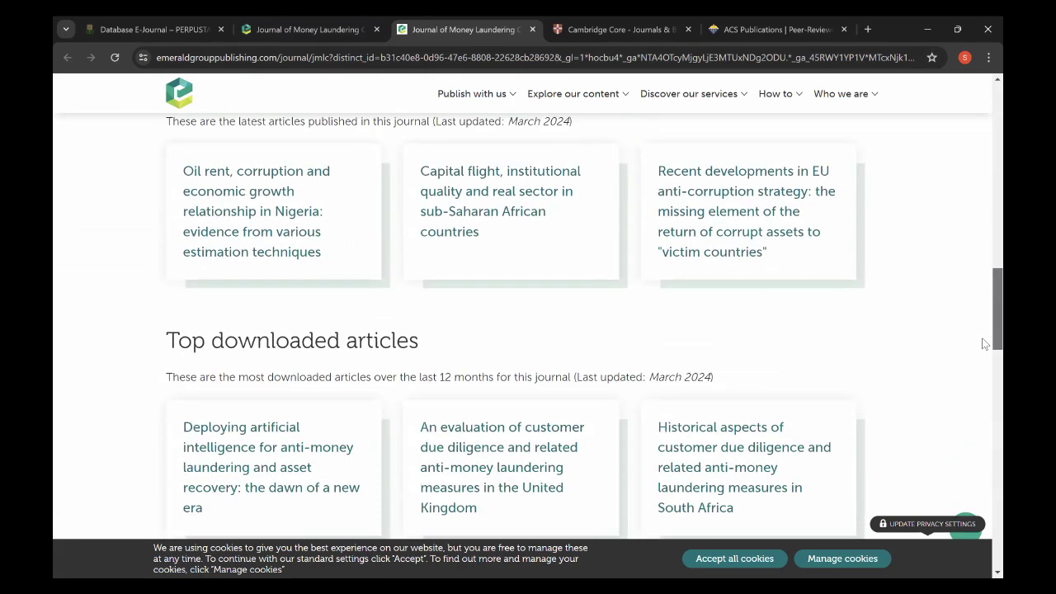
scroll(957, 206, "up", 8)
scroll(957, 198, "up", 3)
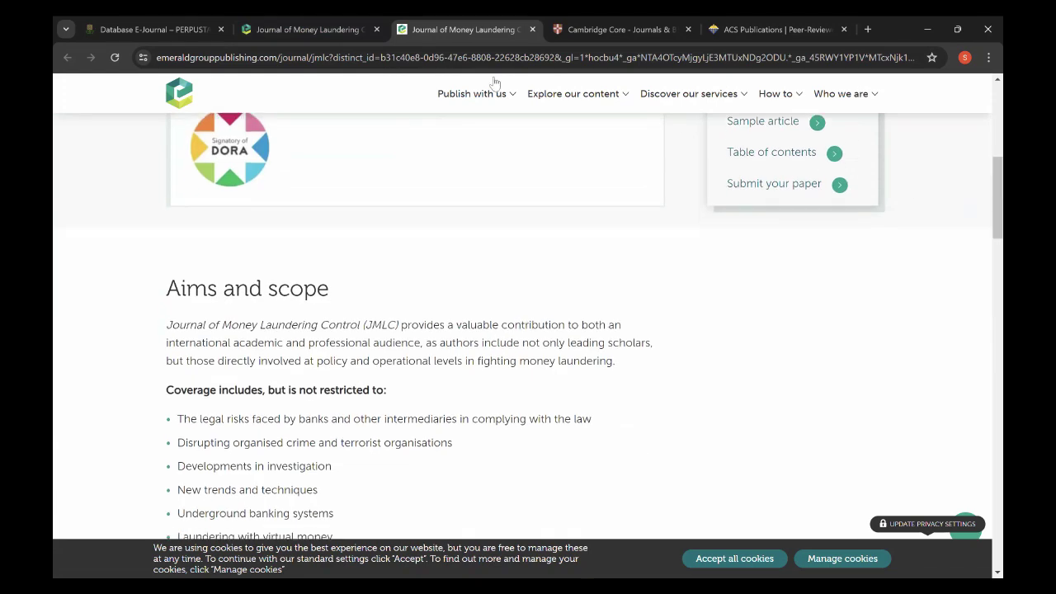
left_click_drag(169, 289, 357, 279)
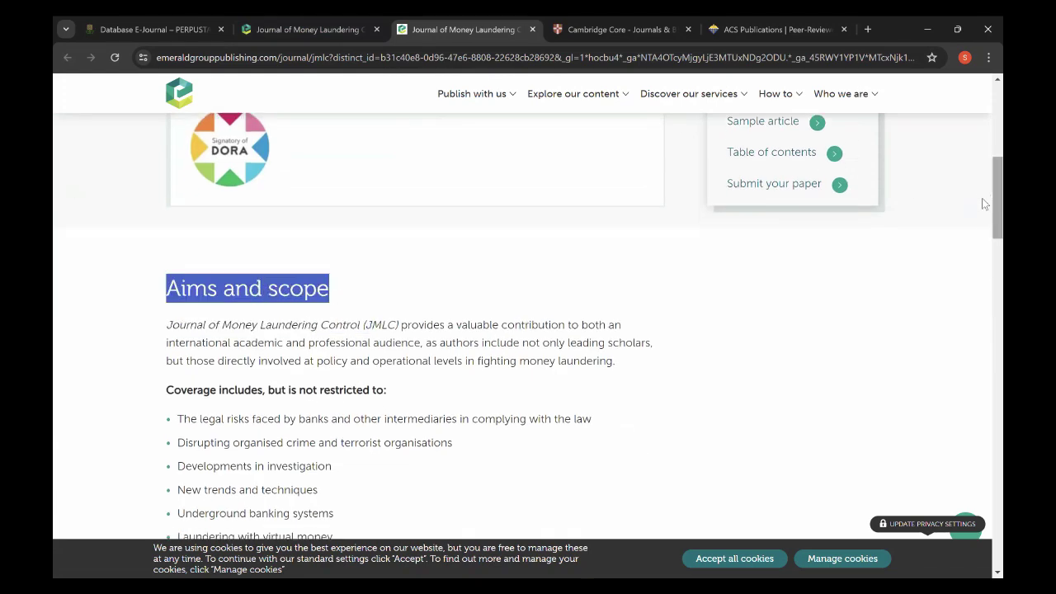
- Find the Latest articles section below the aims and scope and highlight its heading
scroll(982, 266, "down", 2)
scroll(982, 272, "down", 4)
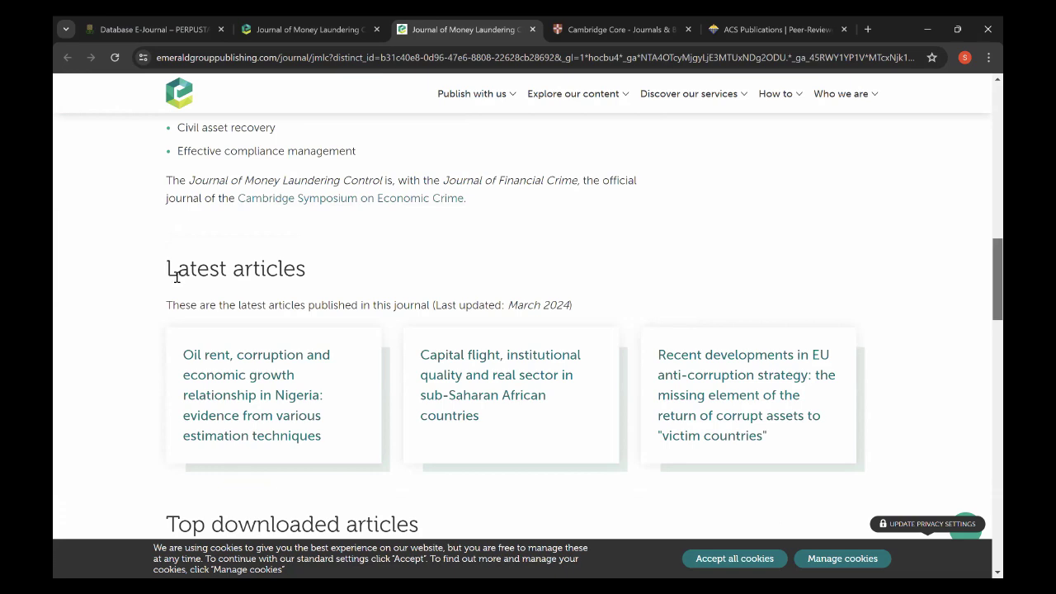
left_click_drag(168, 267, 307, 270)
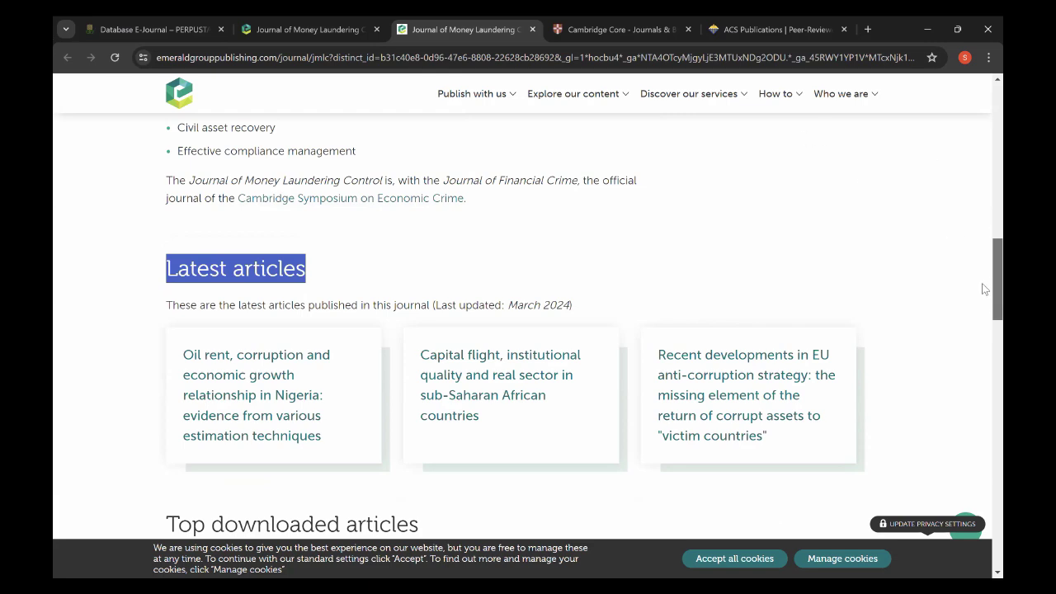
- Find the Top downloaded articles section of the overview and highlight its heading
scroll(982, 283, "down", 2)
scroll(982, 312, "down", 3)
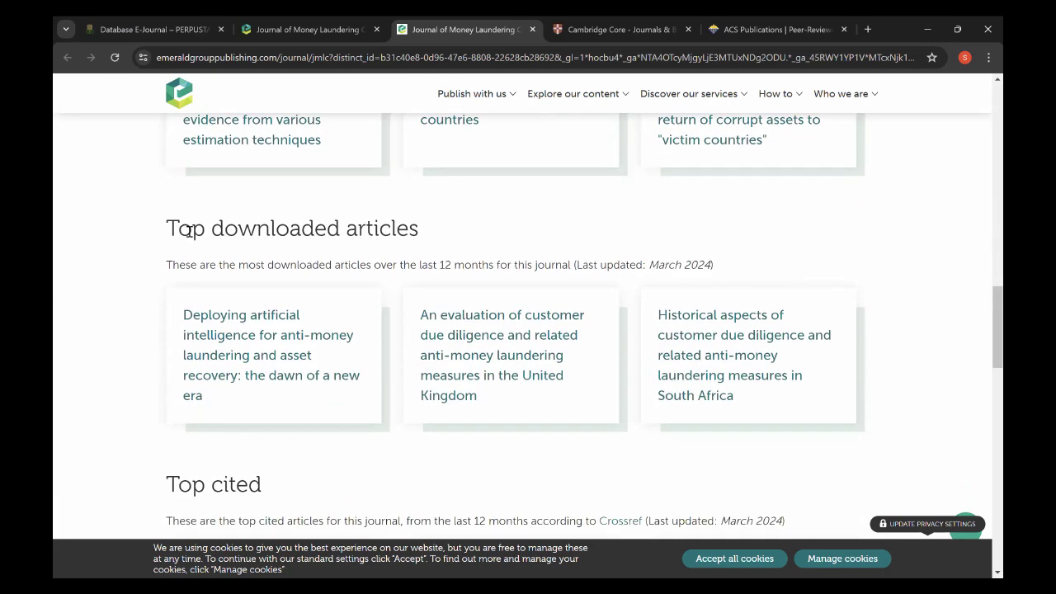
left_click_drag(166, 228, 406, 238)
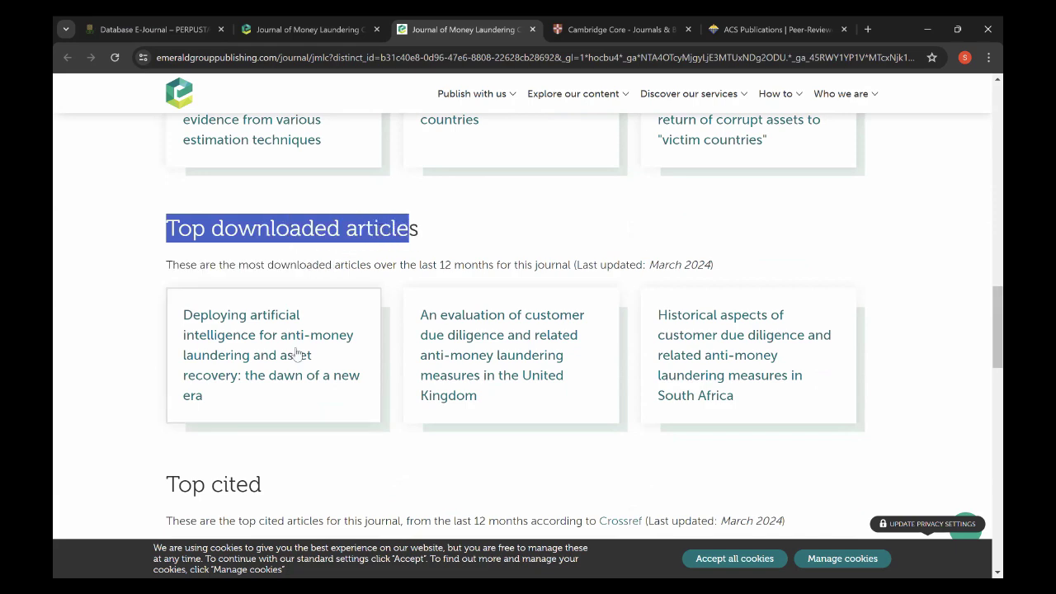
- Find the Top cited section of the overview, highlight its heading, and clear the selection
scroll(982, 329, "down", 1)
scroll(982, 329, "down", 2)
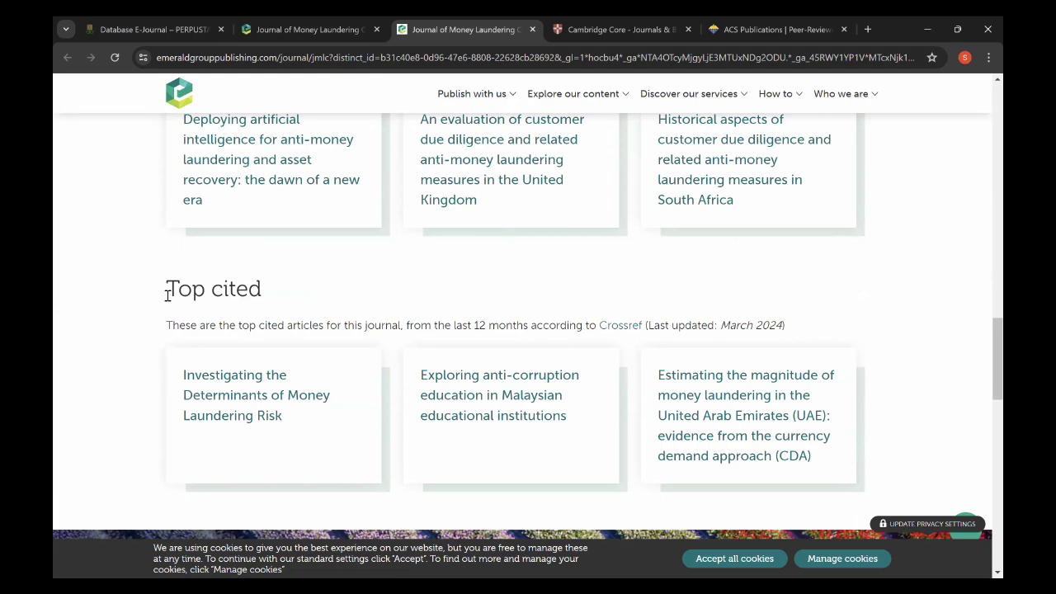
left_click_drag(160, 290, 264, 301)
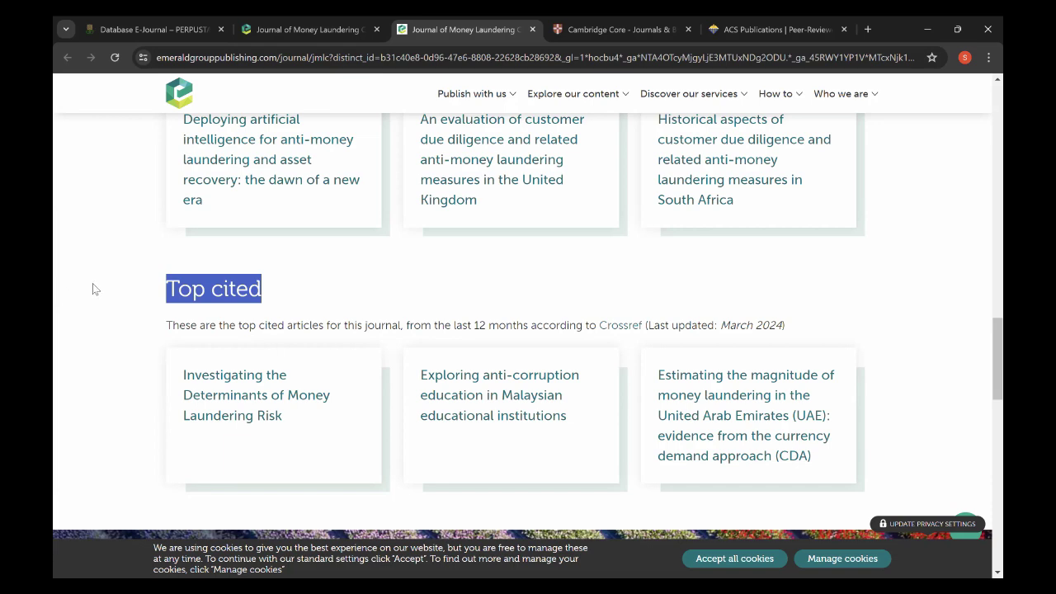
key("Tab")
left_click(202, 295)
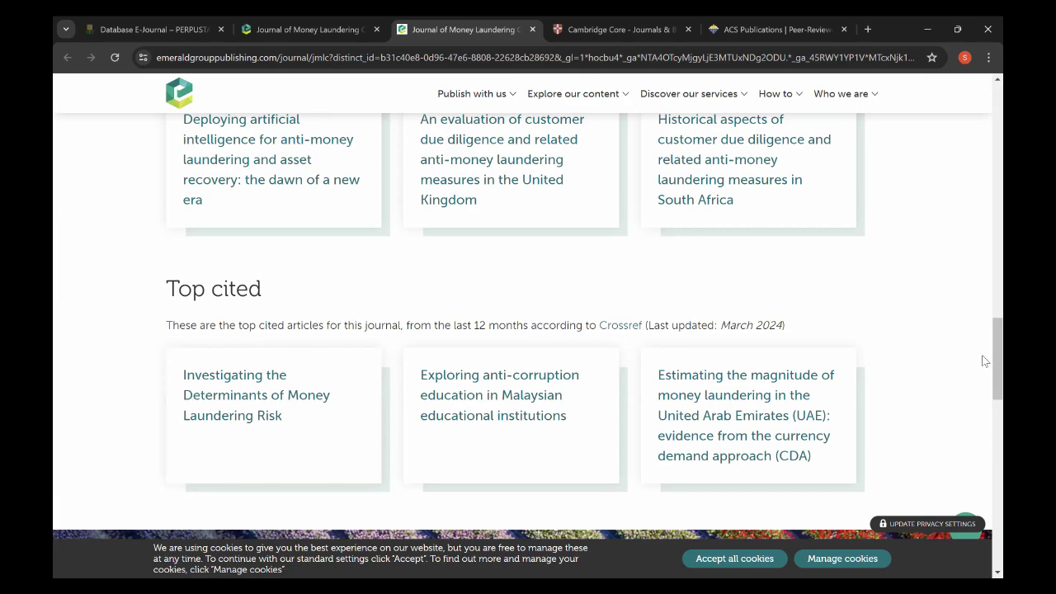
- Open the journal's Indexing & metrics page and bring its Scopus and Clarivate Analytics scores into view
scroll(983, 388, "down", 3)
scroll(983, 410, "down", 2)
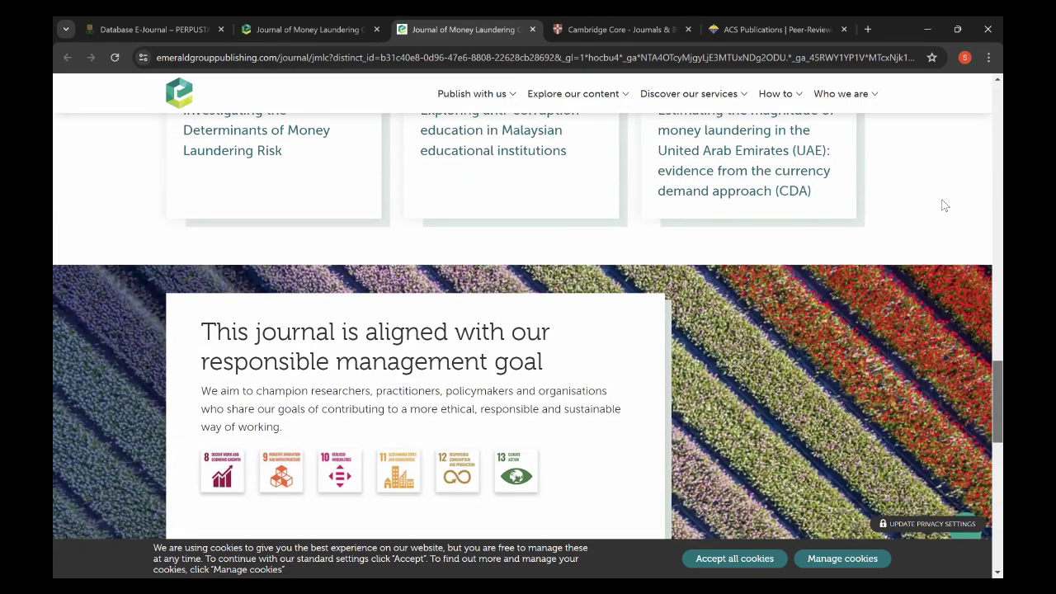
scroll(910, 110, "up", 15)
scroll(586, 408, "up", 2)
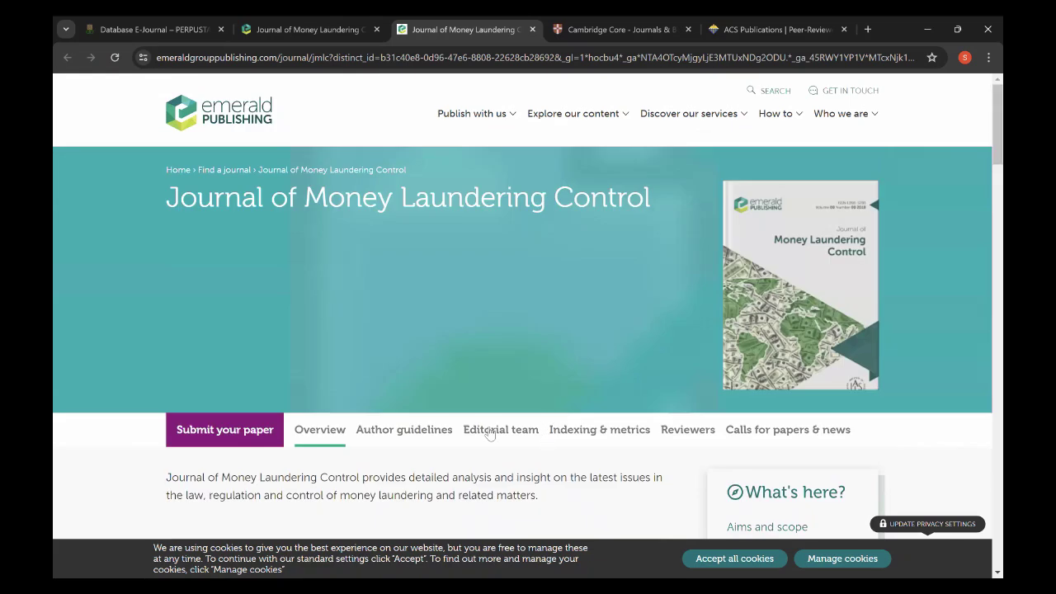
left_click(599, 429)
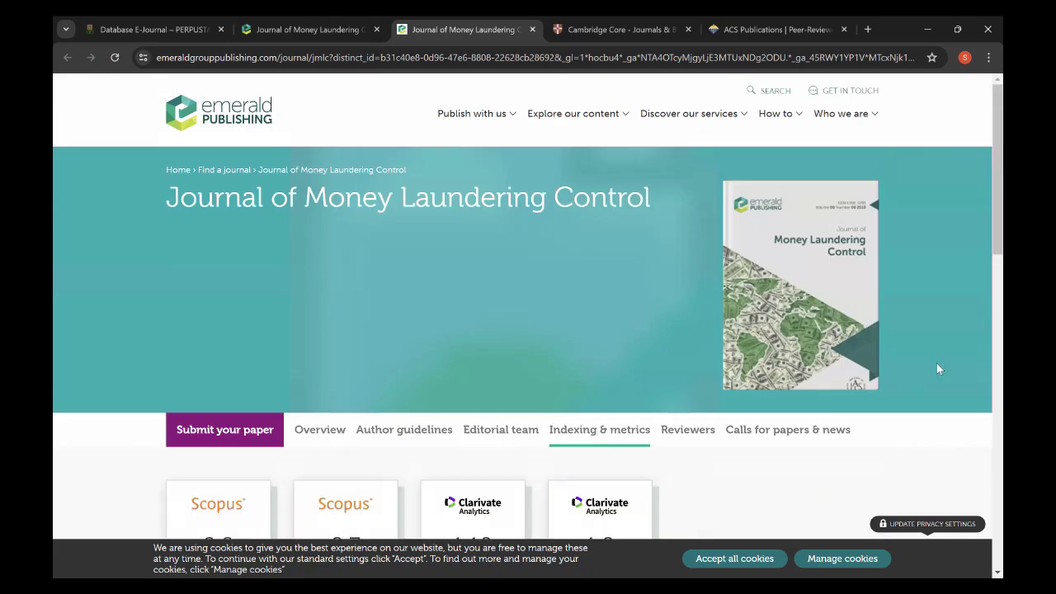
scroll(982, 190, "down", 2)
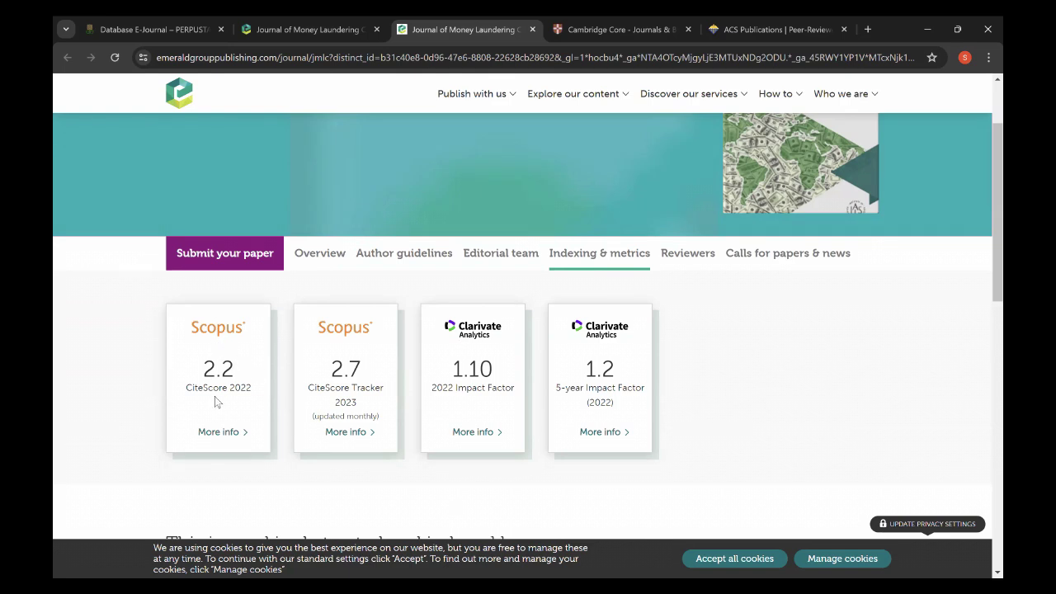
- Switch back to the Emerald Insight tab, return to its home page, and open the advanced search form
double_click(340, 403)
scroll(982, 212, "up", 3)
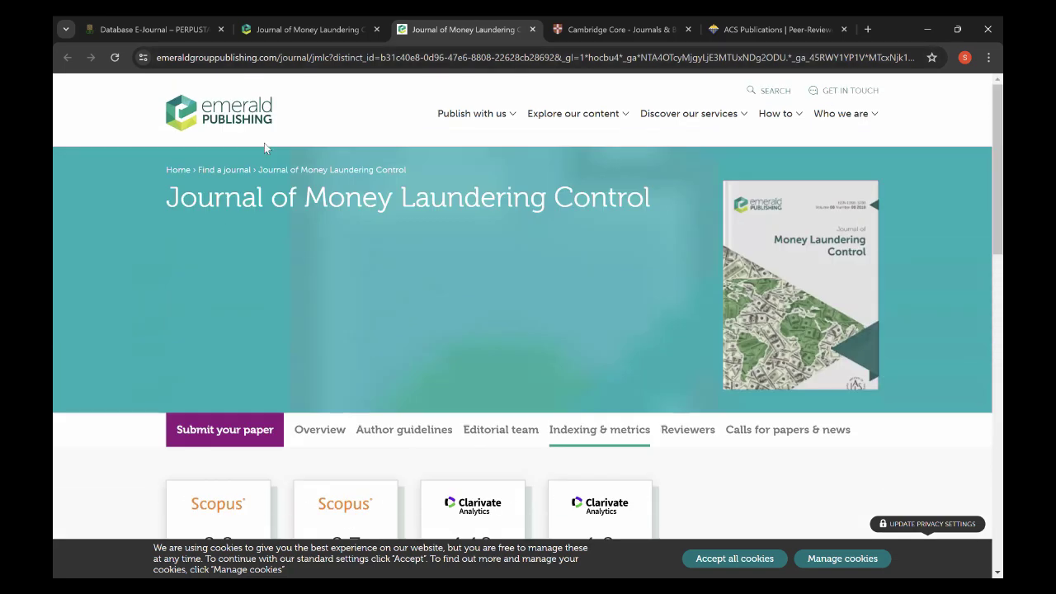
left_click(324, 29)
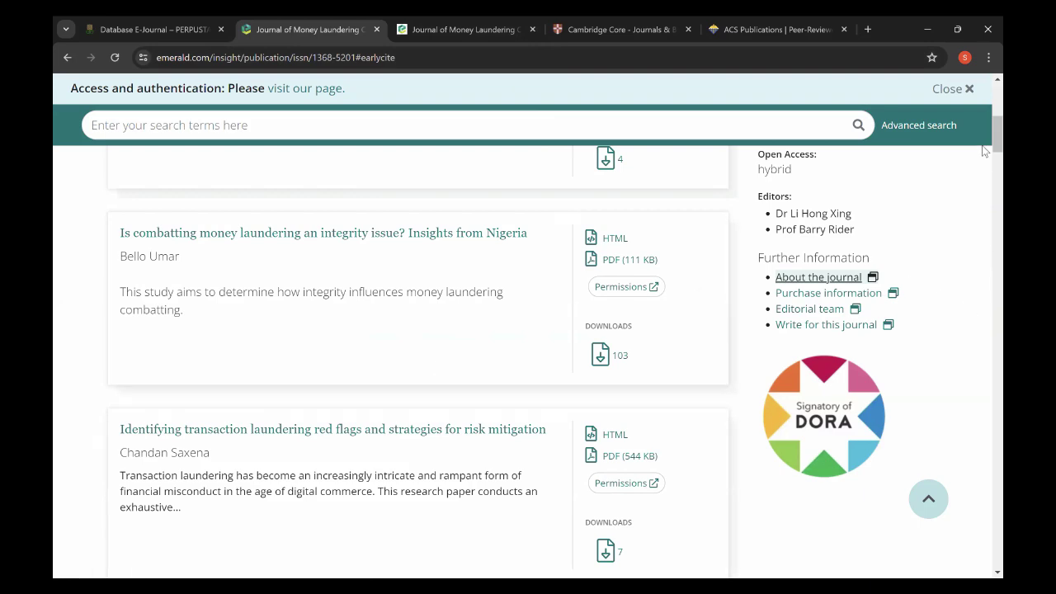
scroll(985, 140, "up", 1)
scroll(985, 140, "up", 10)
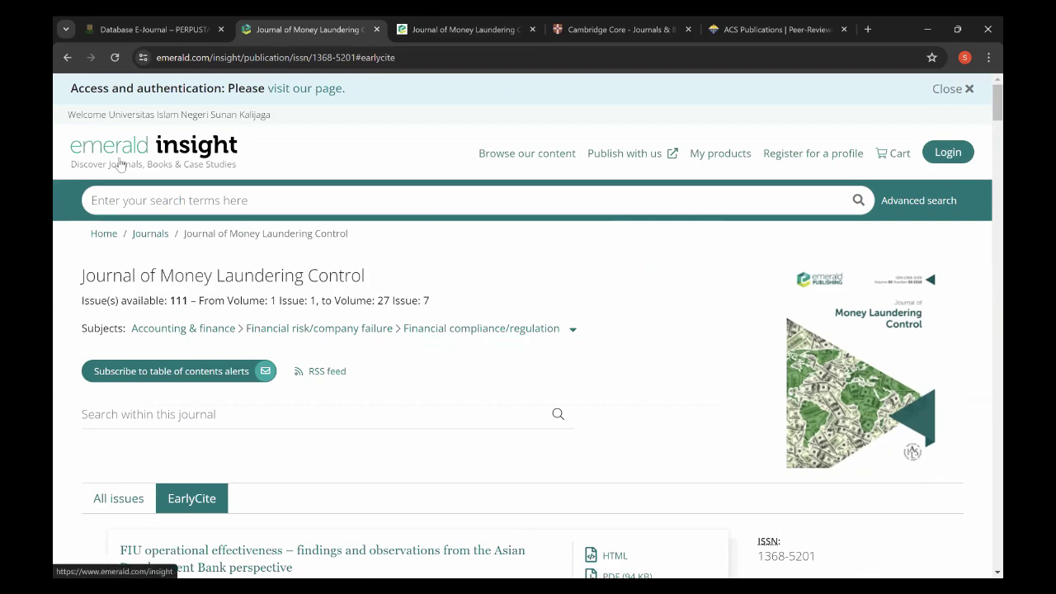
left_click(185, 153)
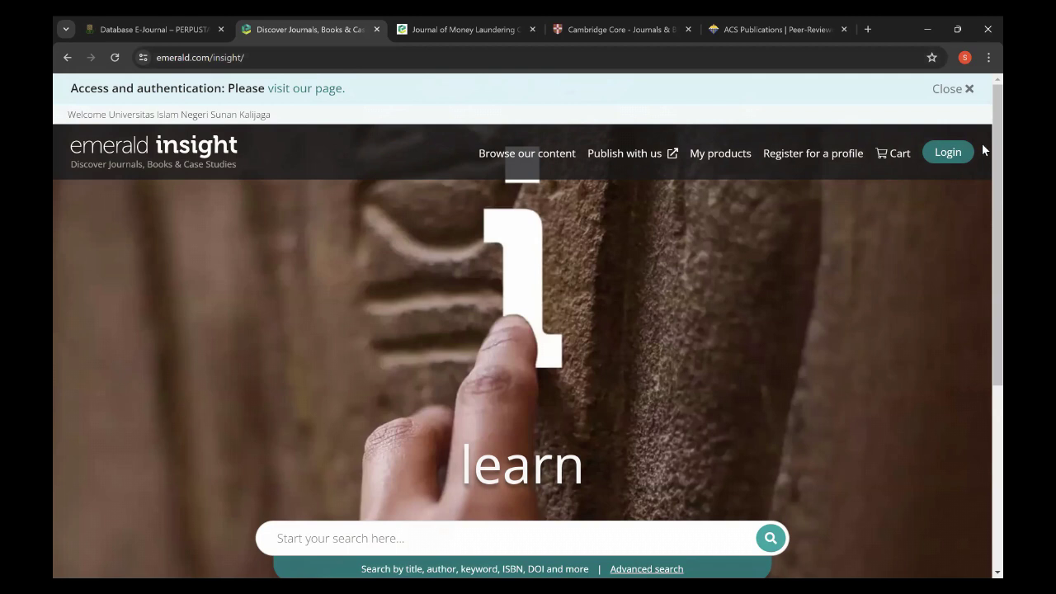
scroll(651, 453, "down", 1)
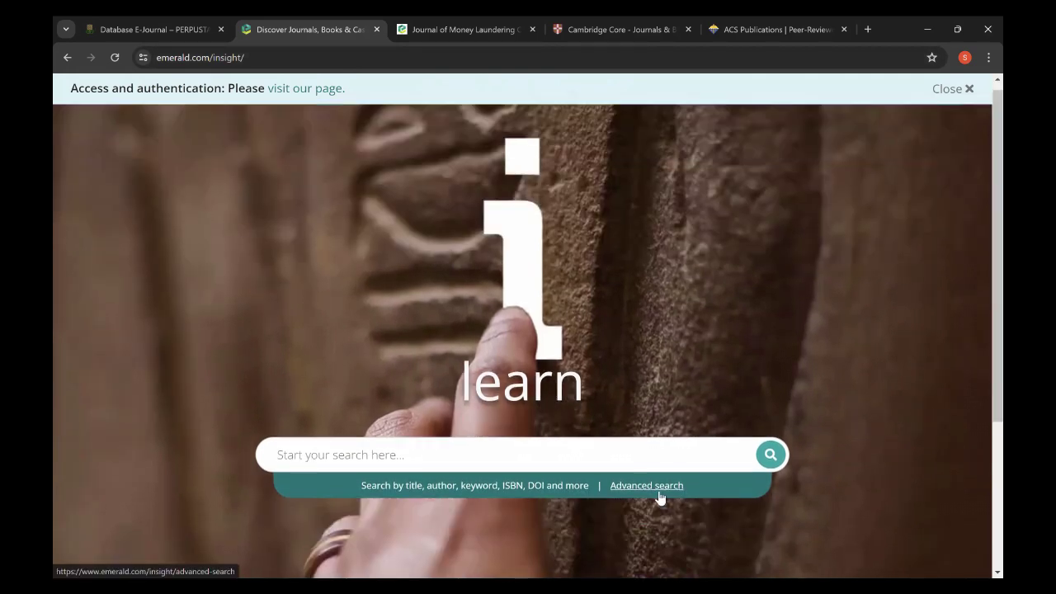
left_click(645, 489)
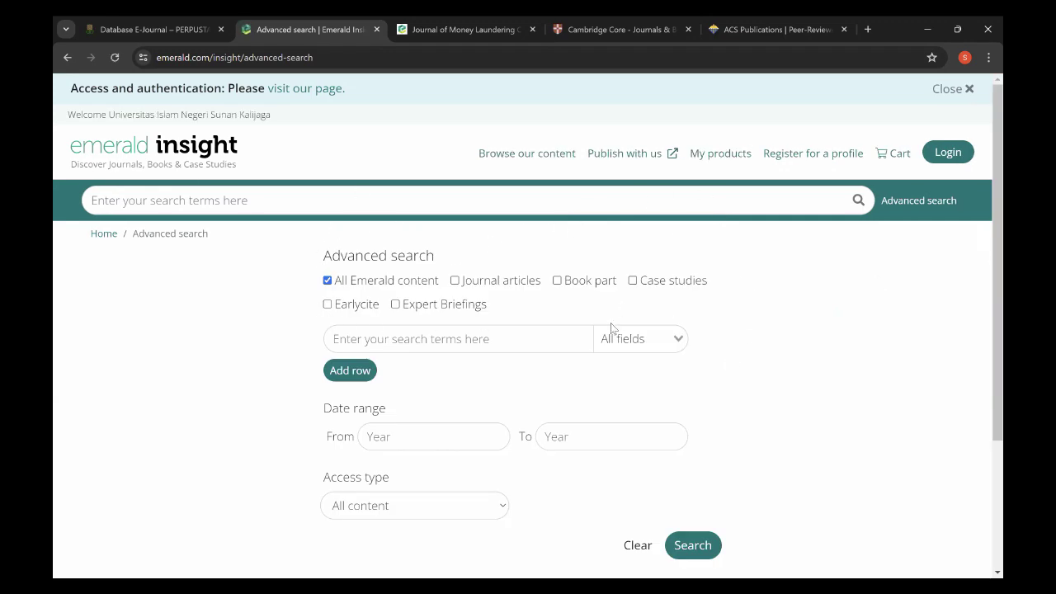
- Enter "Univerisitas islam negeri sunan Kalijaga" as the first advanced search term
left_click(462, 339)
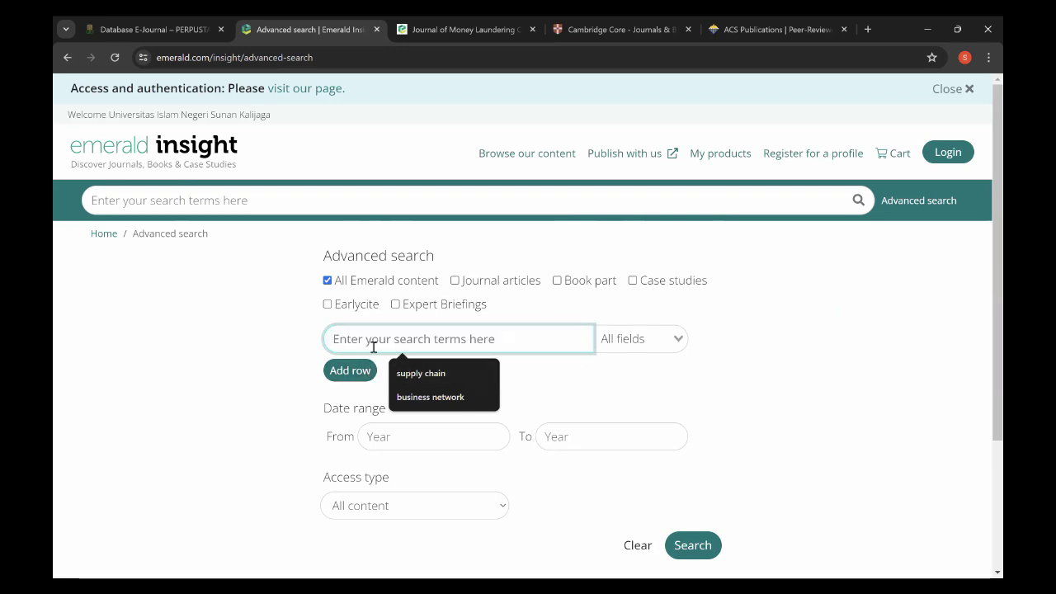
type("Ui")
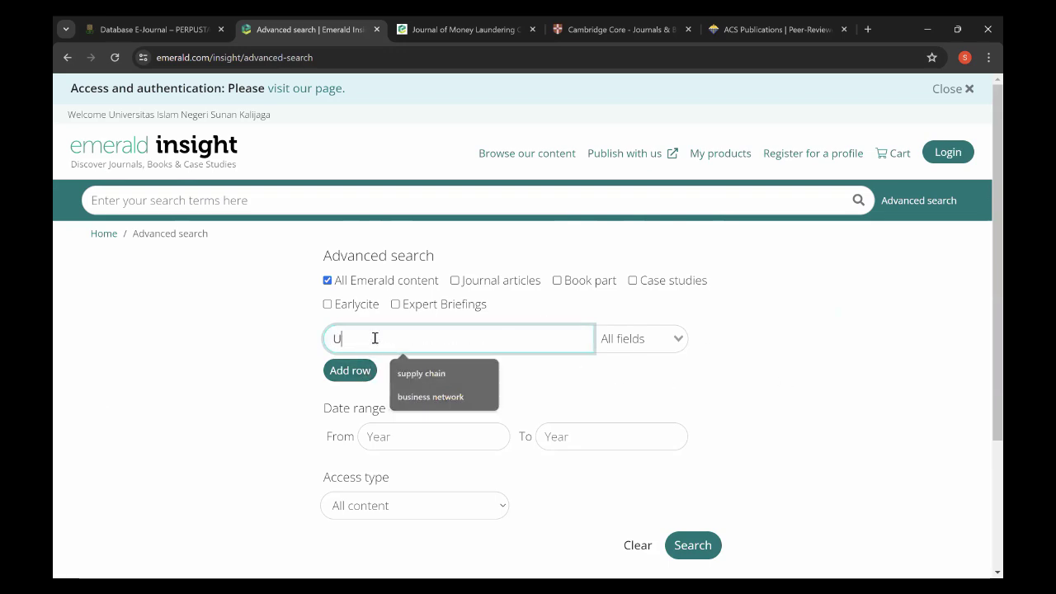
key("BackSpace")
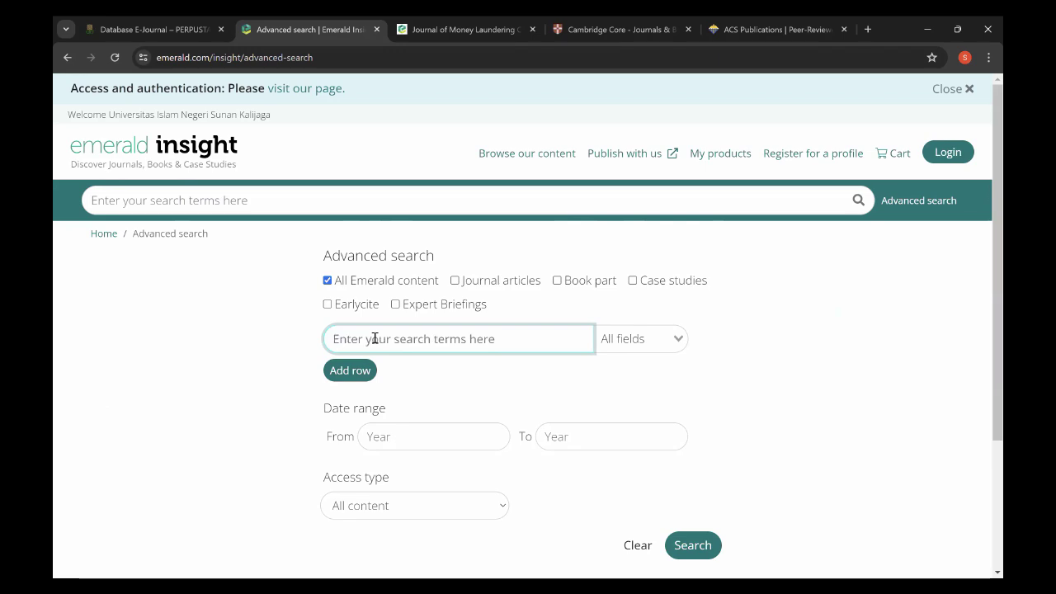
type("Univerista")
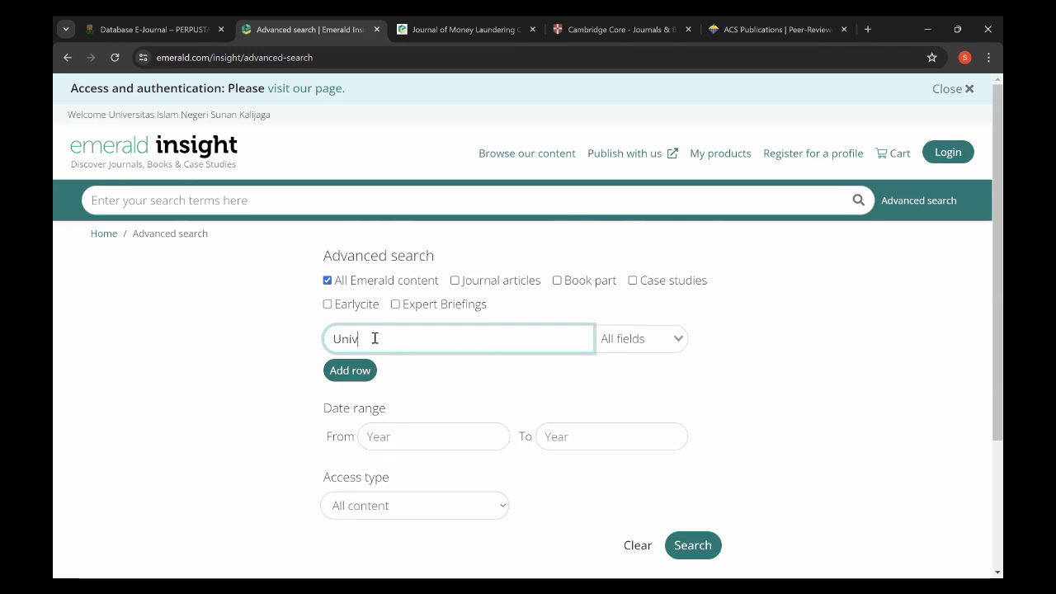
key("BackSpace")
key("BackSpace")
type("tas nege")
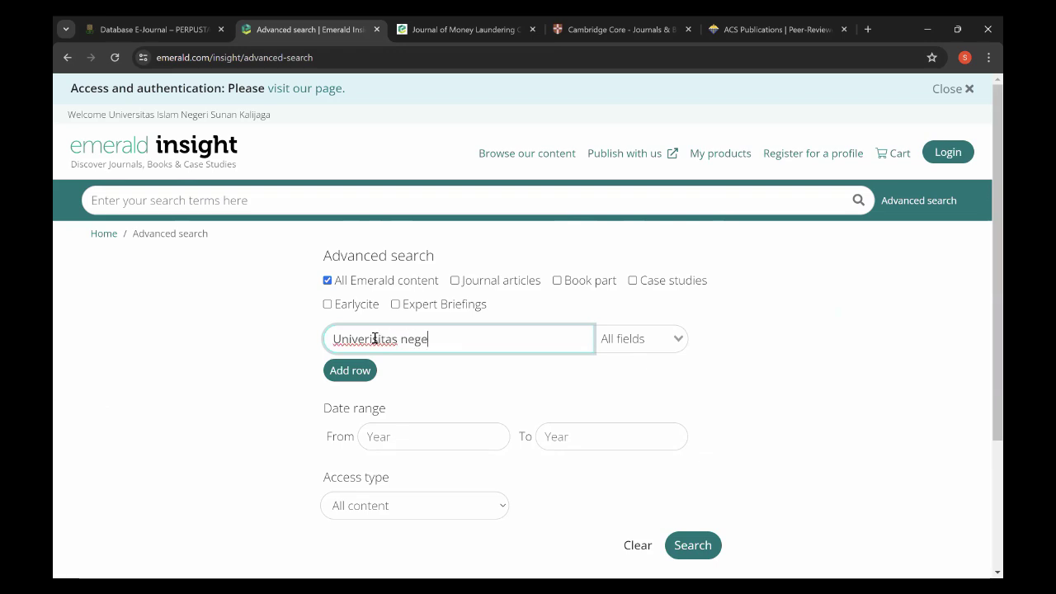
key("BackSpace")
key("BackSpace")
key("BackSpace")
key("BackSpace")
type("islam negeri sunan Kalijaga")
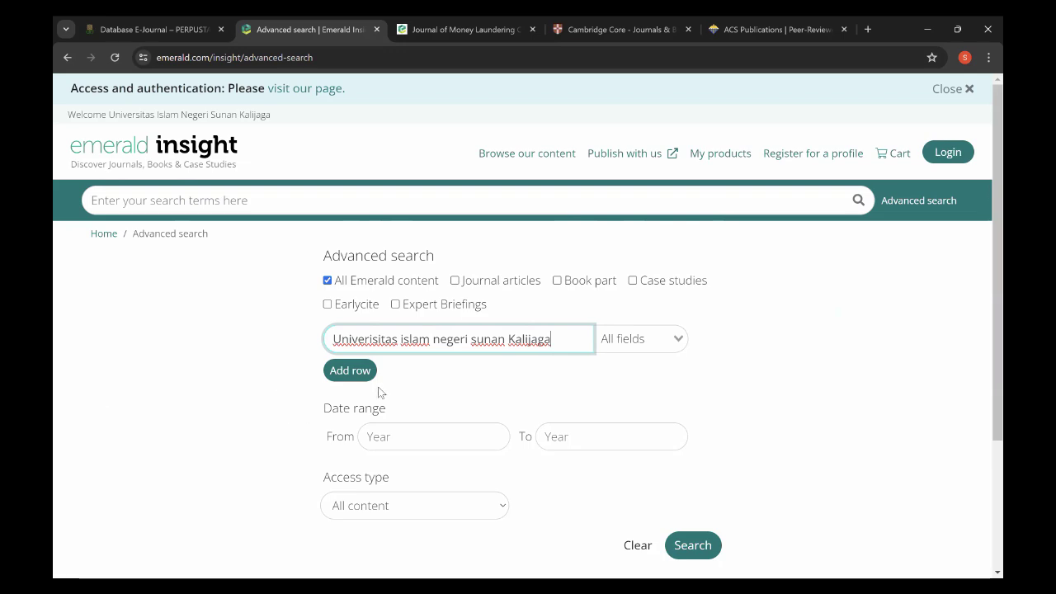
- Add a second search row joined with AND and enter "sunan kalijaga state islamic university" as its term
left_click(349, 371)
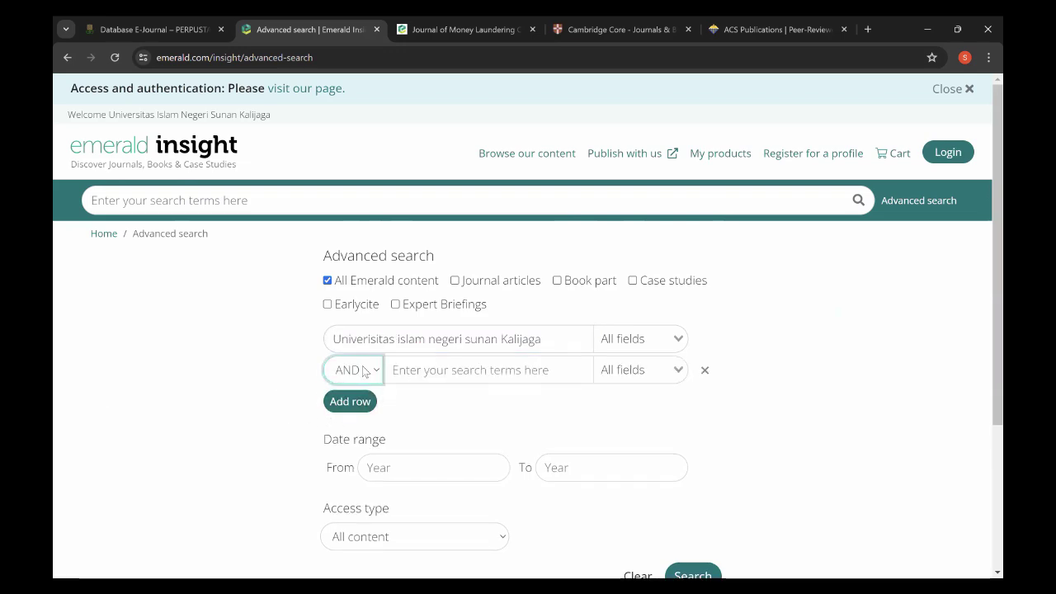
left_click(438, 372)
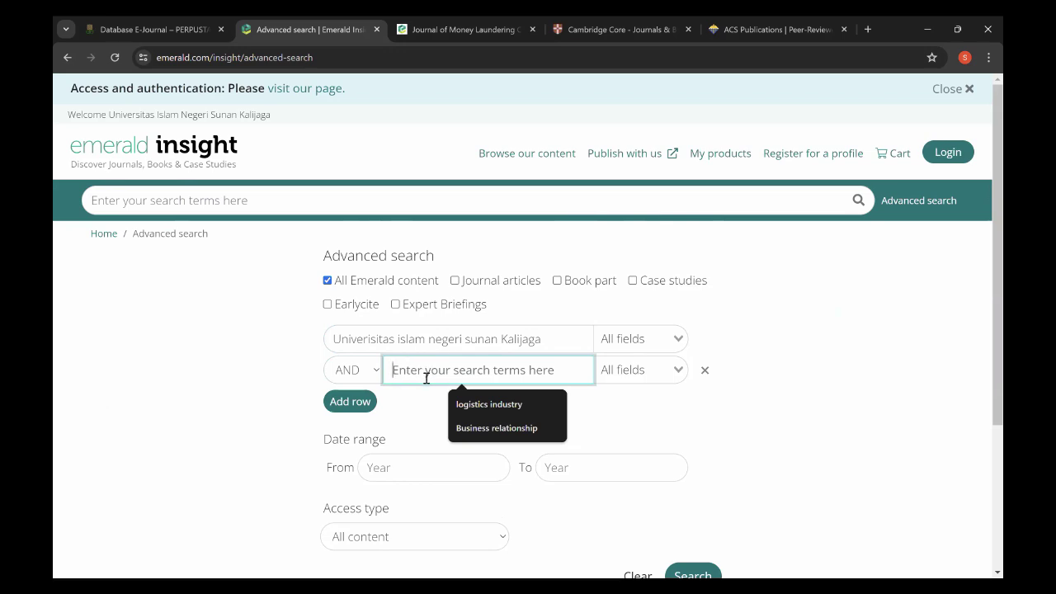
type("Lal")
key("BackSpace")
key("BackSpace")
key("BackSpace")
type("sunan")
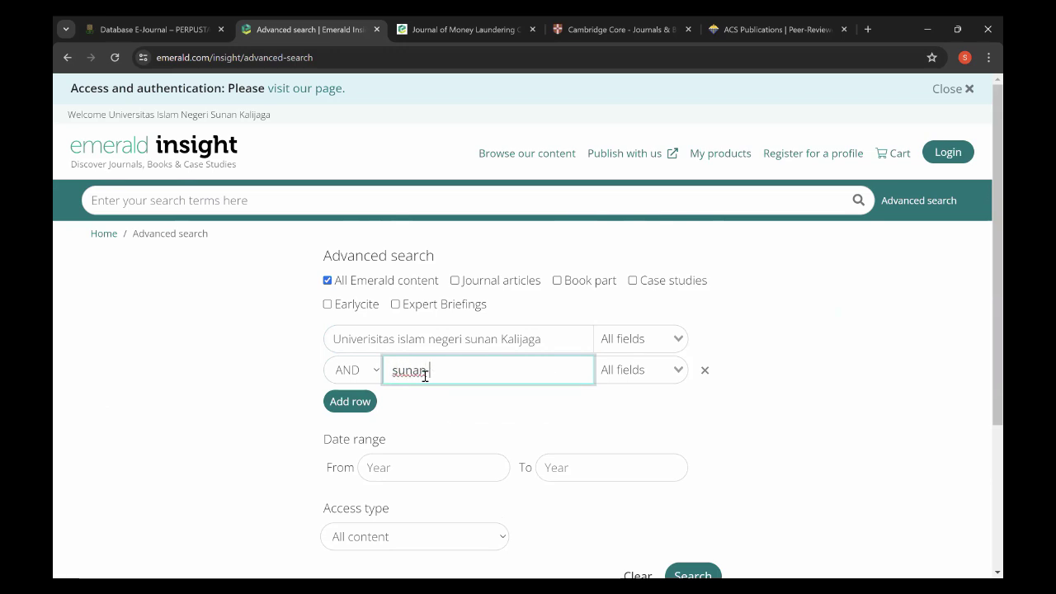
type(" kalijaga state islamic university")
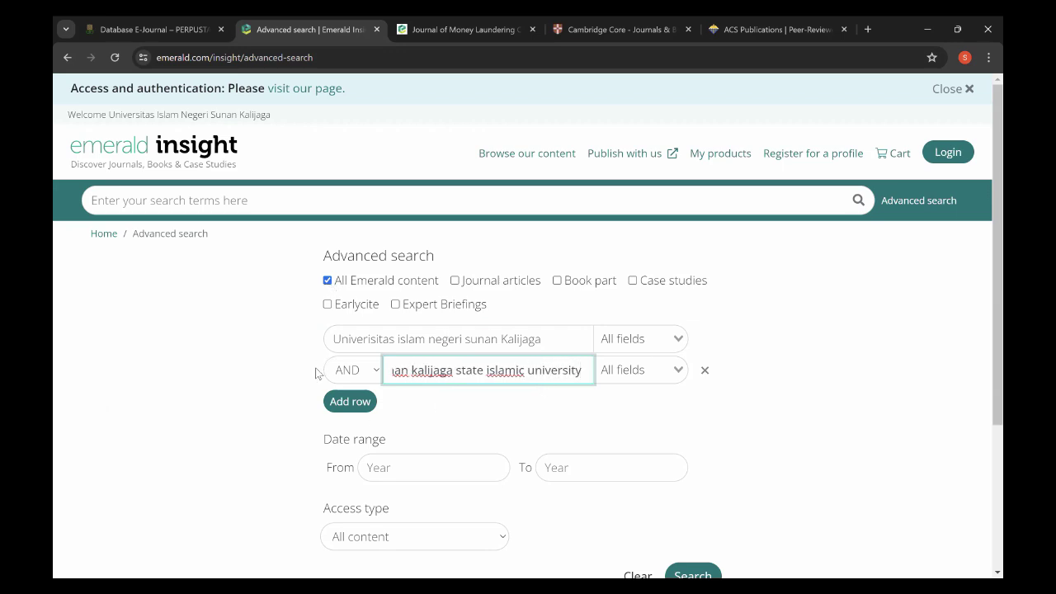
- Restrict both university search terms to the Contributor field
left_click(335, 341)
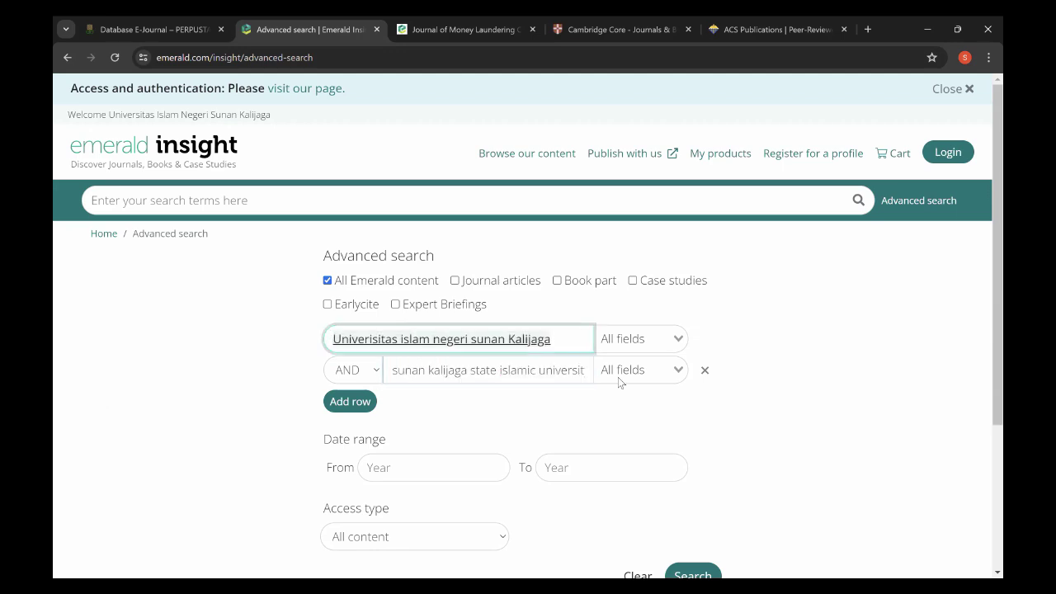
left_click(492, 417)
left_click(395, 370)
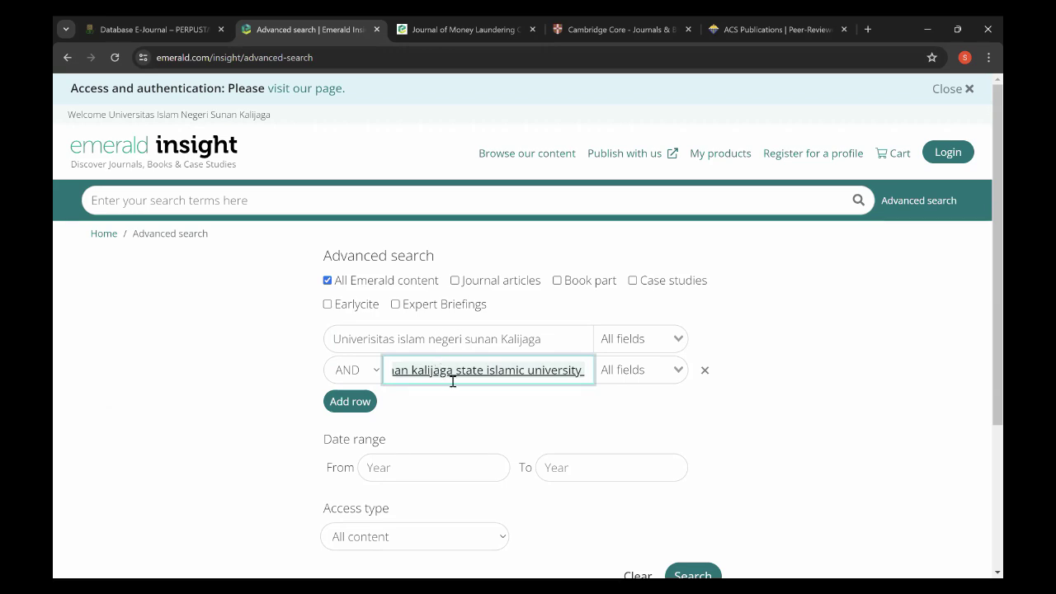
left_click(647, 342)
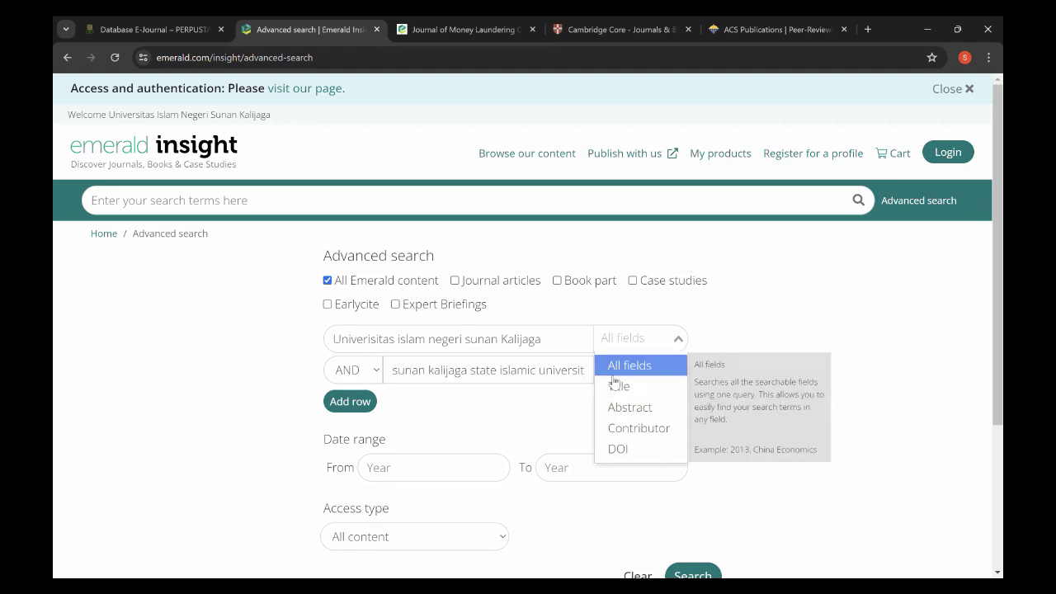
left_click(644, 432)
left_click(659, 368)
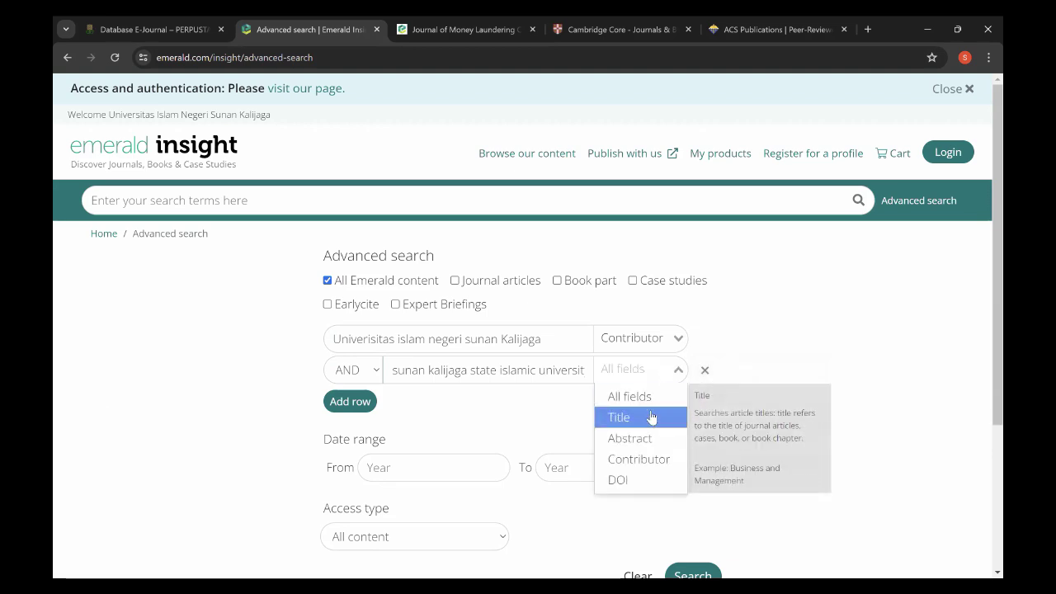
left_click(658, 467)
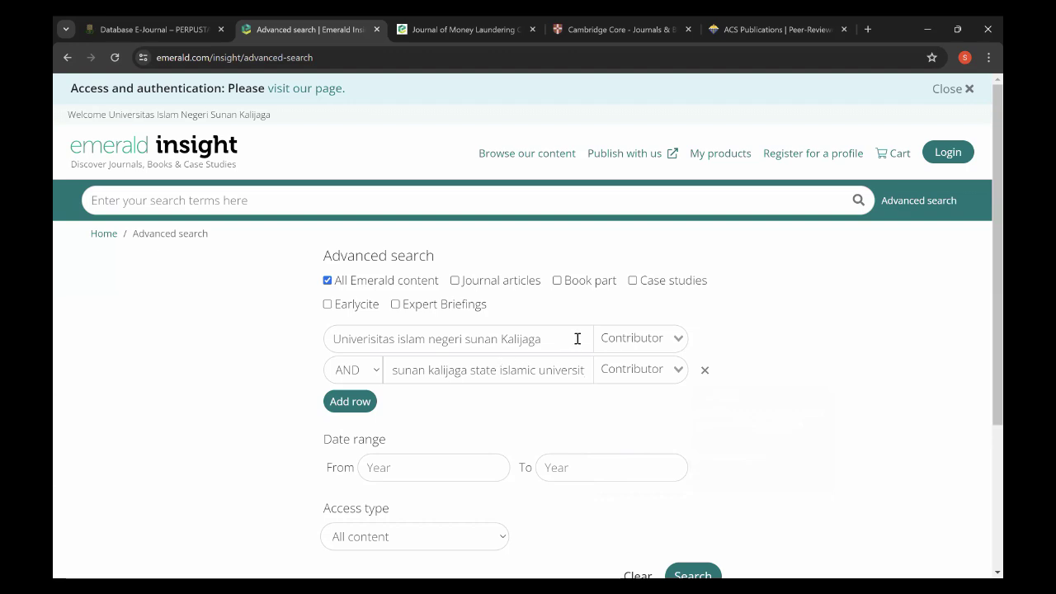
left_click(675, 339)
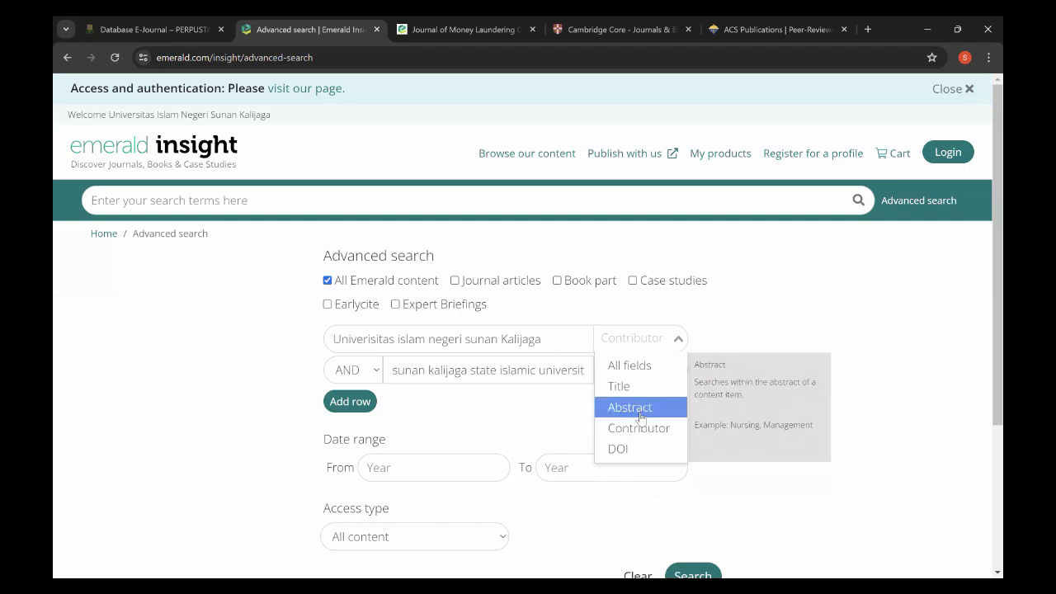
left_click(825, 307)
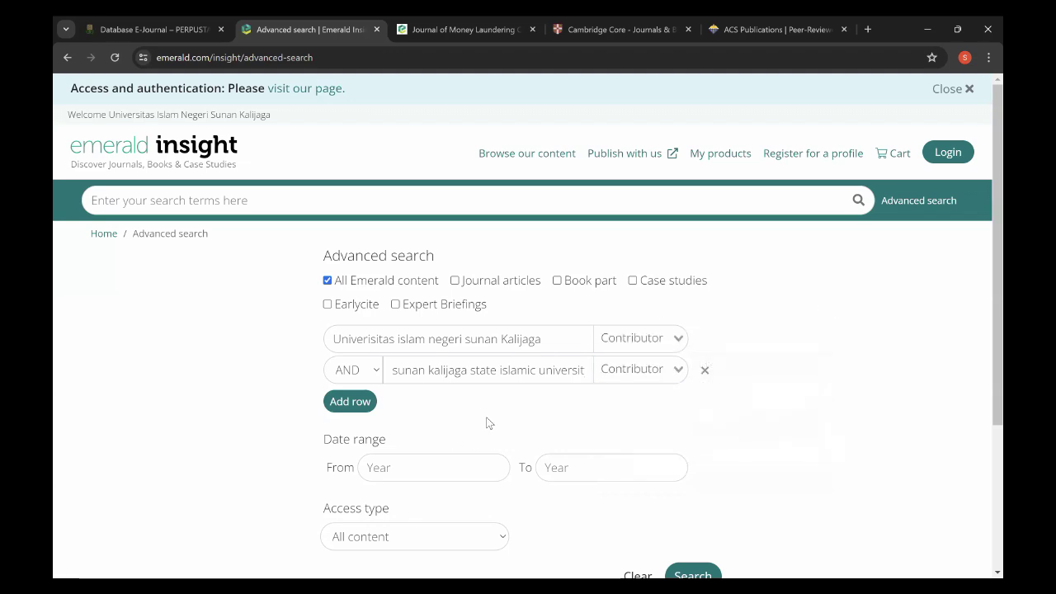
- Try running the advanced search with both contributor terms and the date range left empty
left_click(463, 474)
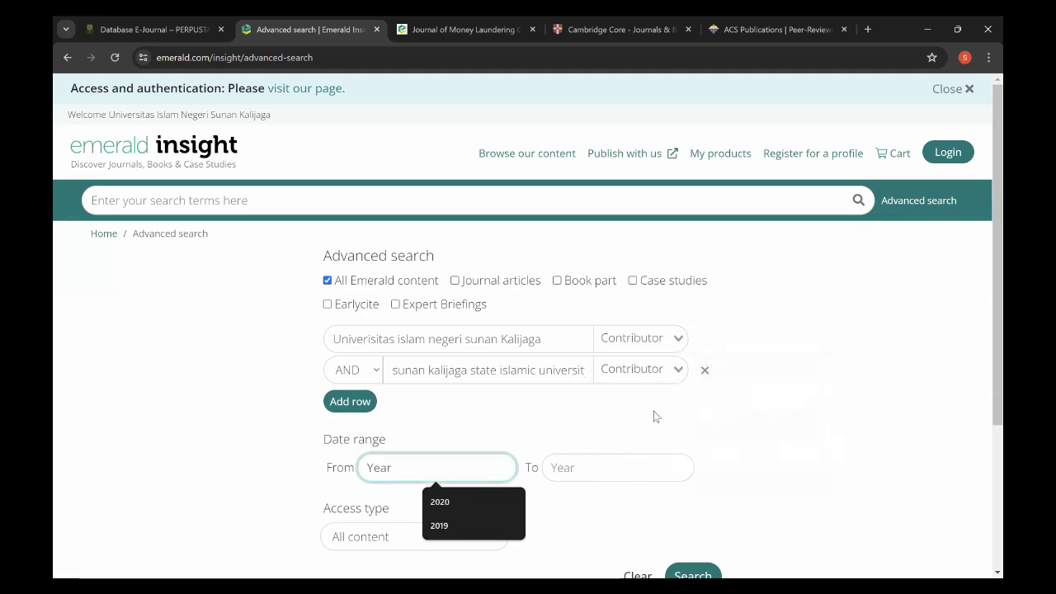
scroll(982, 319, "down", 1)
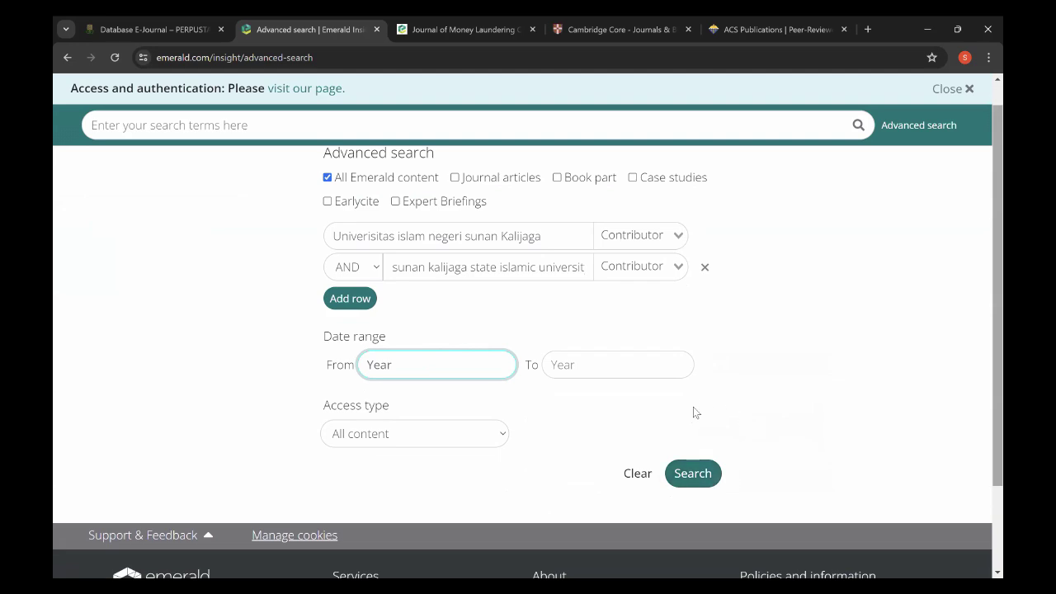
left_click(543, 300)
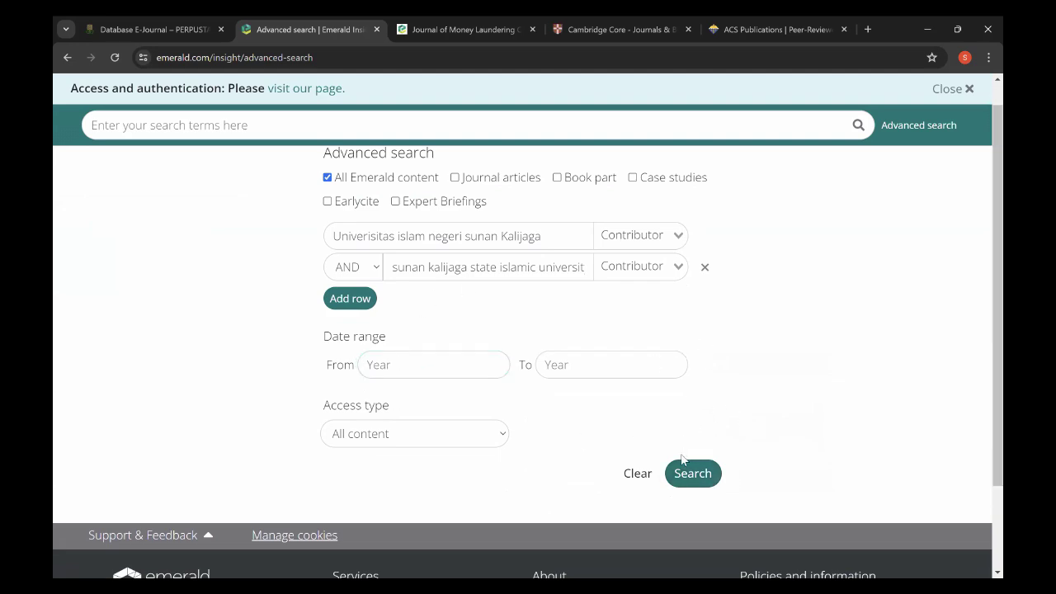
left_click(697, 483)
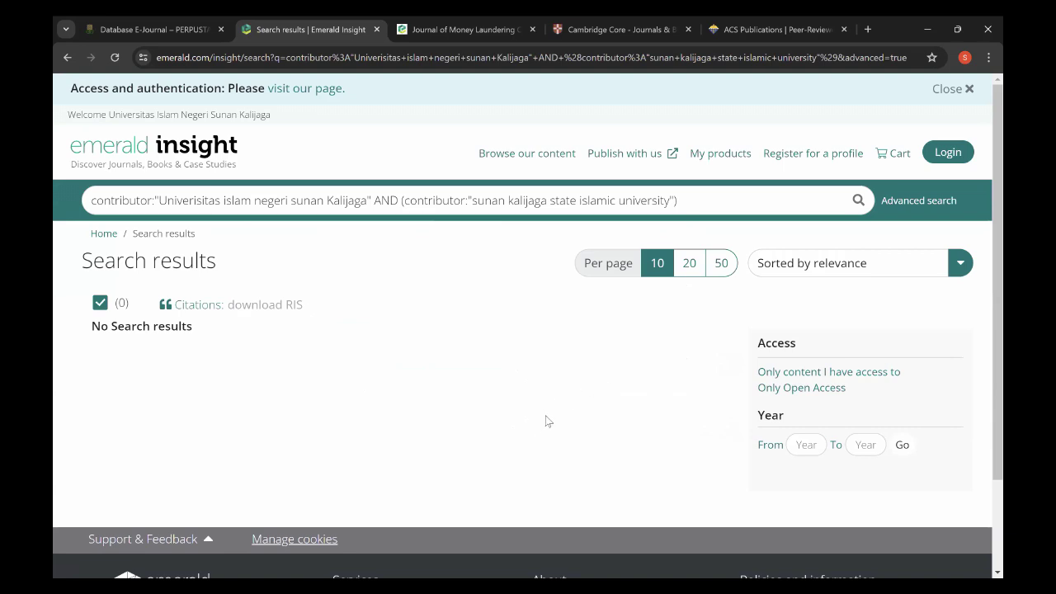
- Go back to the advanced search form, shorten the first contributor term to "Uin sunan Kalijaga", and rerun the search
left_click(66, 58)
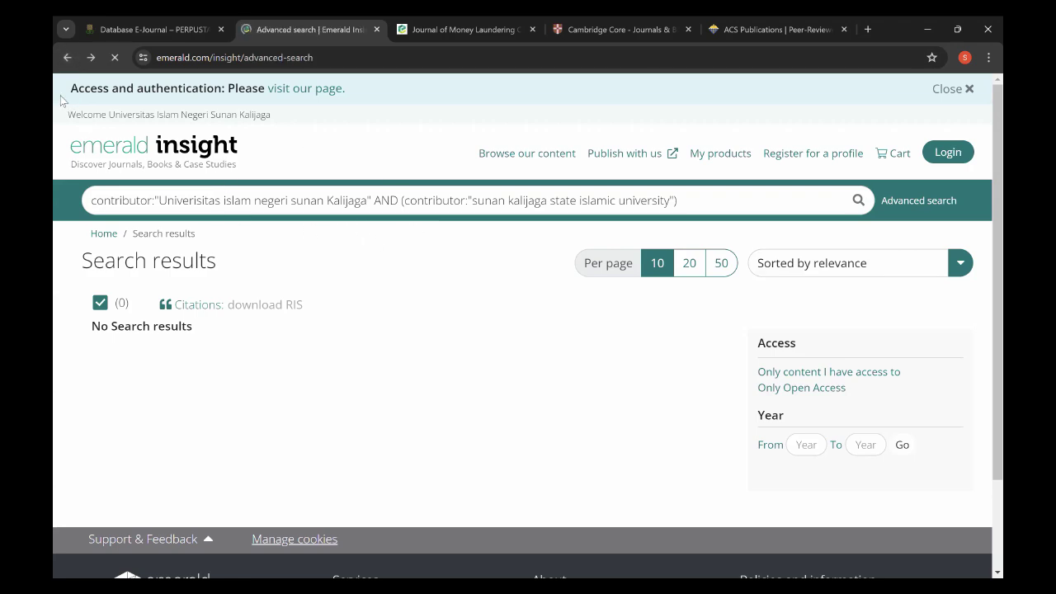
left_click(432, 236)
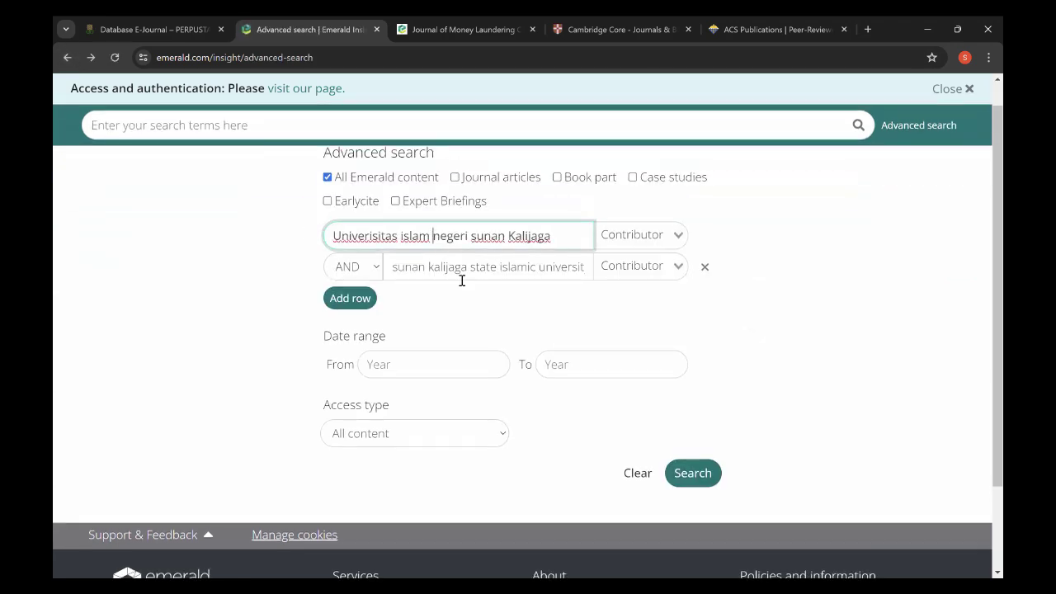
key("BackSpace")
key("BackSpace")
key("BackSpace")
key("BackSpace")
key("BackSpace")
key("BackSpace")
key("BackSpace")
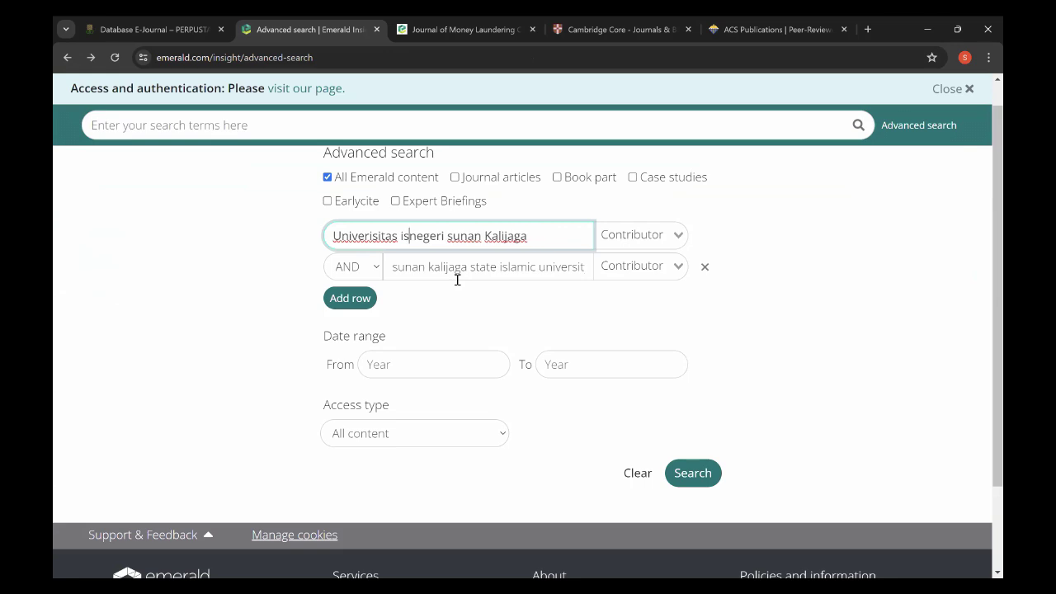
key("BackSpace")
key("BackSpace")
key("BackSpace")
key("BackSpace")
key("BackSpace")
key("BackSpace")
key("BackSpace")
key("BackSpace")
key("BackSpace")
key("BackSpace")
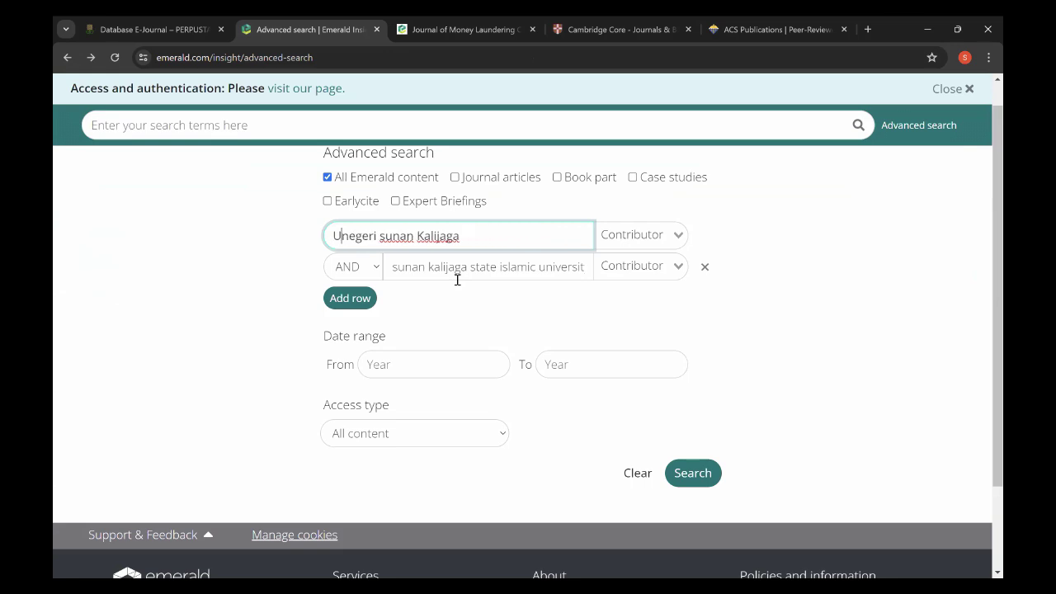
type("i")
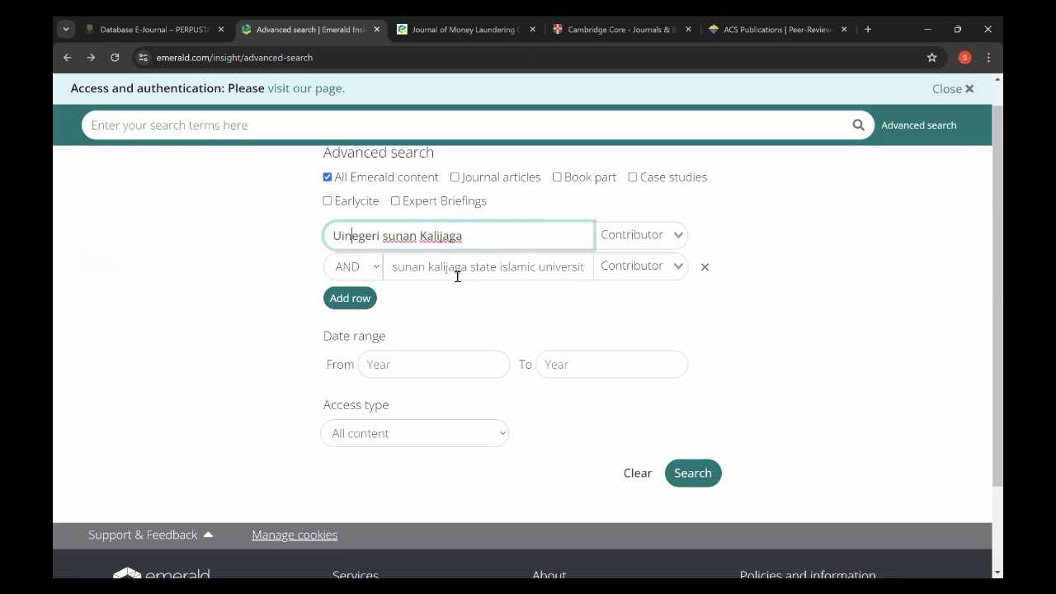
key("BackSpace")
key("BackSpace")
key("BackSpace")
key("BackSpace")
key("BackSpace")
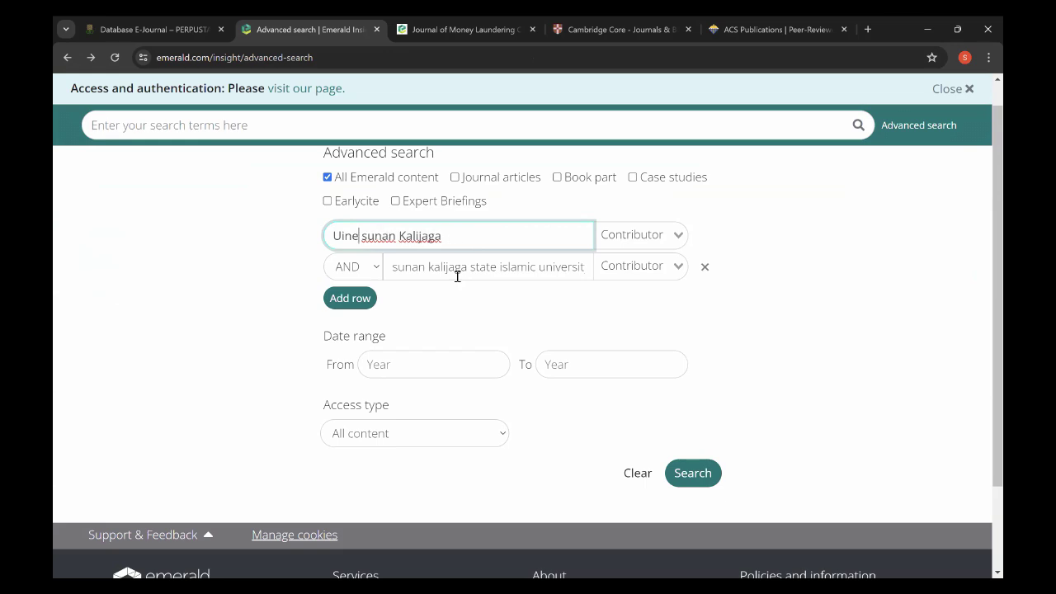
left_click(688, 482)
left_click(688, 481)
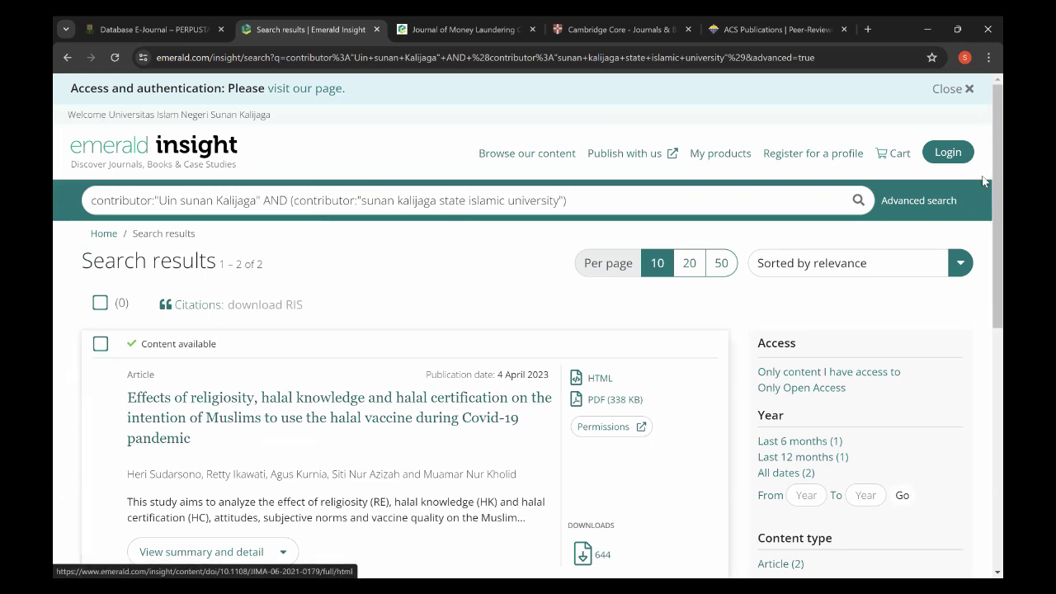
- Open the result on religiosity, halal knowledge and the halal vaccine, and expand its list of author affiliations
scroll(982, 166, "down", 2)
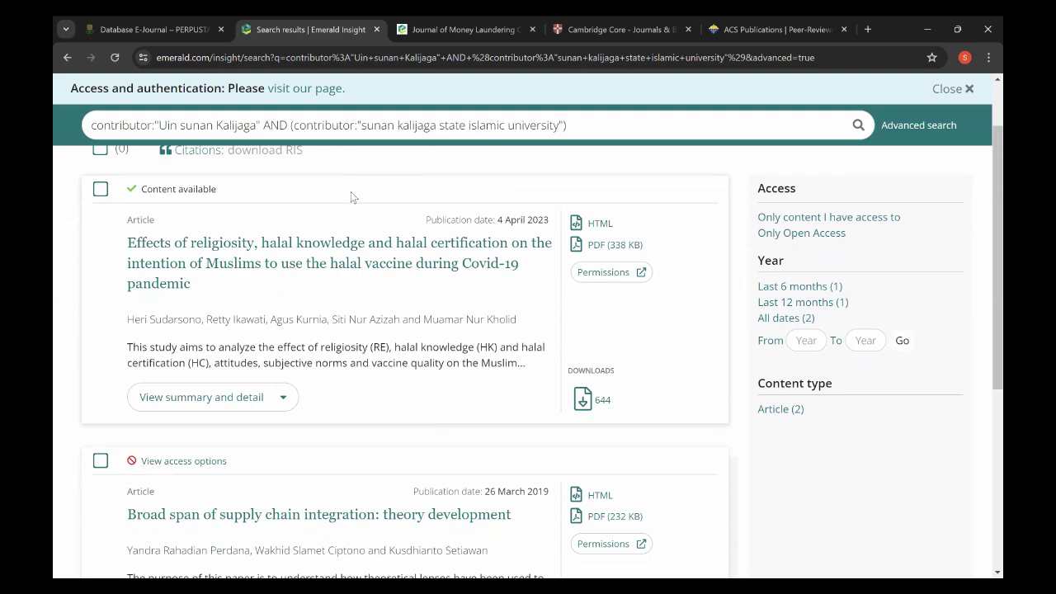
left_click(165, 264)
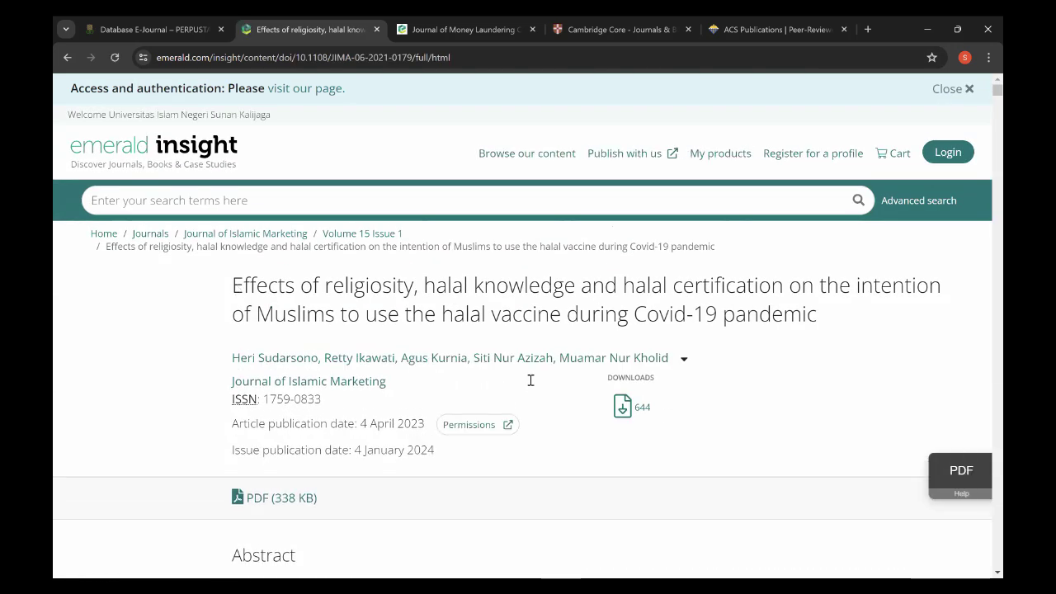
left_click(683, 359)
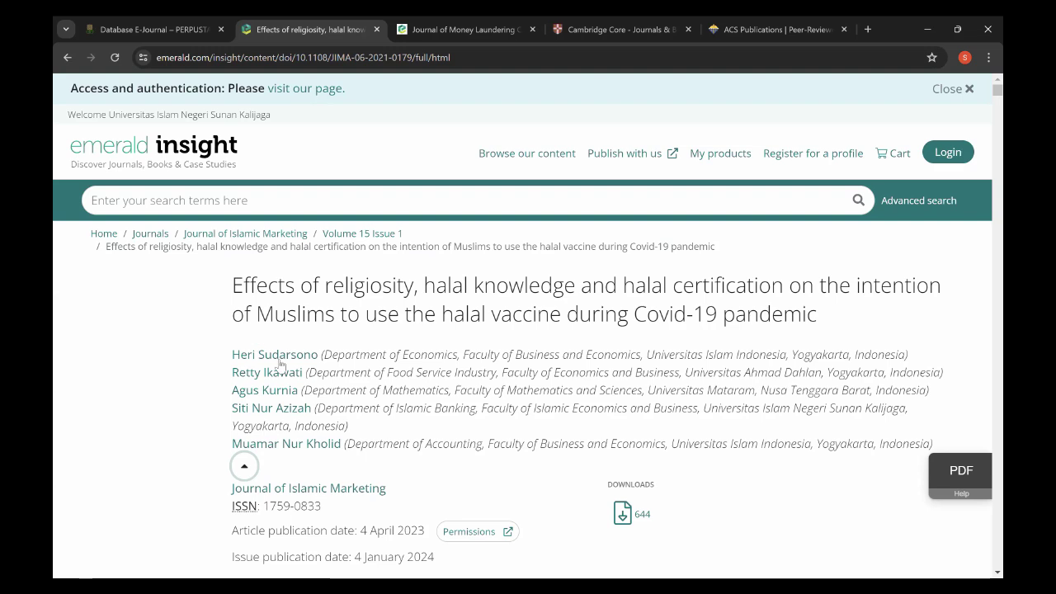
- Search for publications by the article's first author, and return to the Emerald Insight home page
left_click_drag(280, 366, 238, 298)
left_click(275, 354)
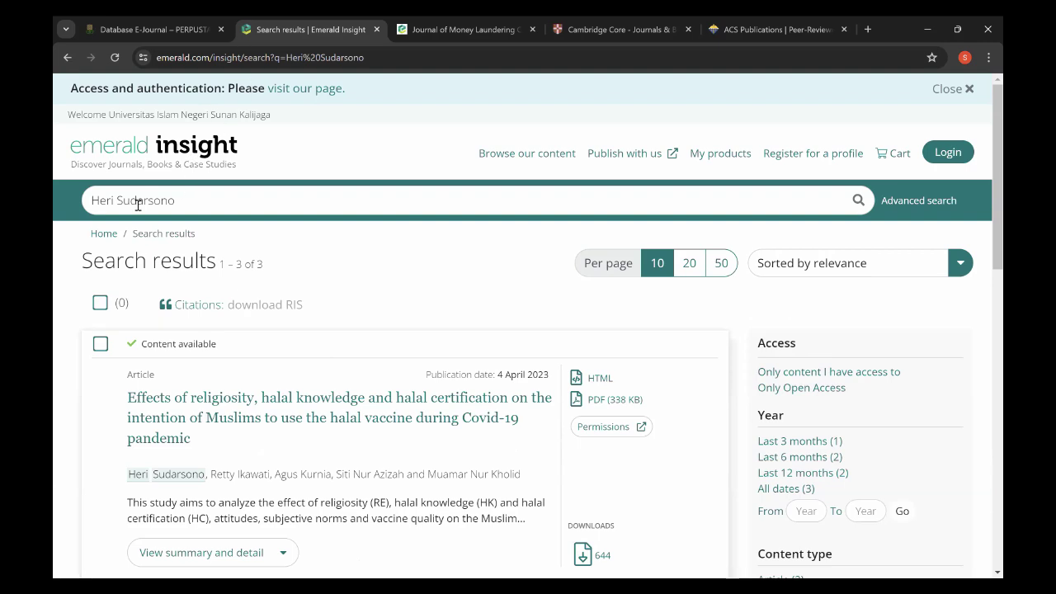
left_click(149, 154)
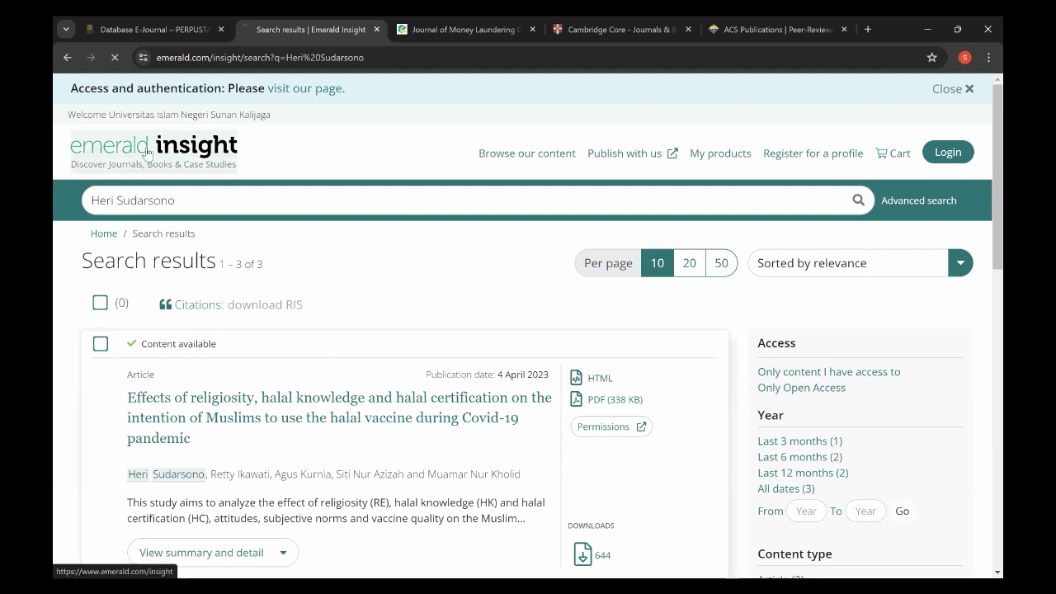